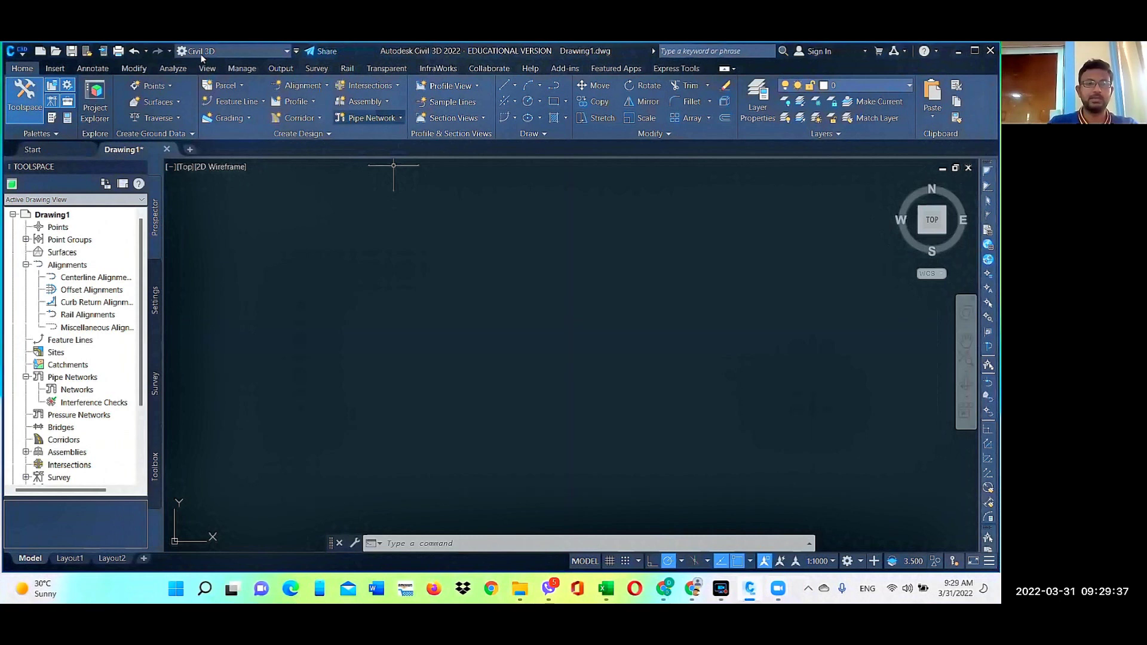
pyautogui.click(10, 53)
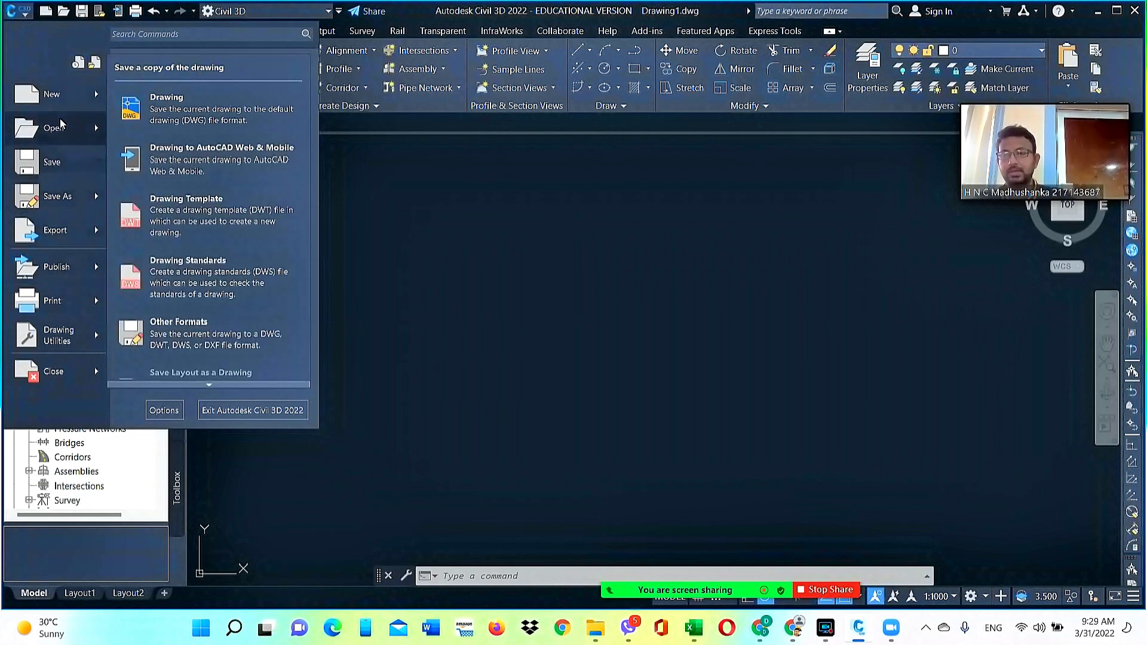
pyautogui.click(413, 182)
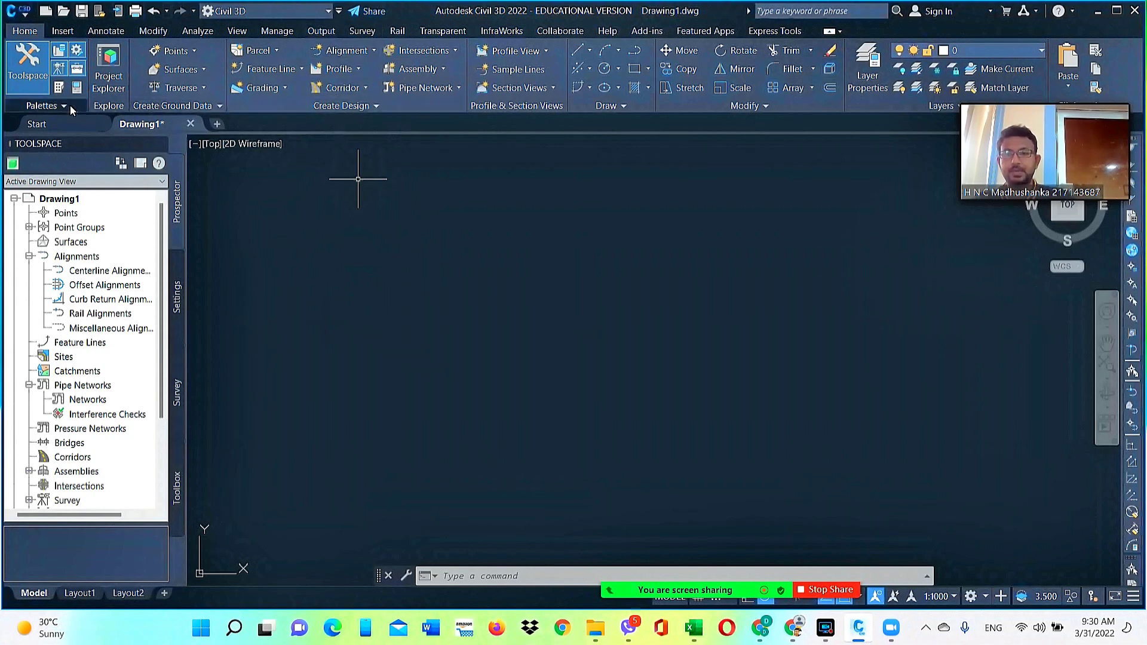
pyautogui.click(119, 34)
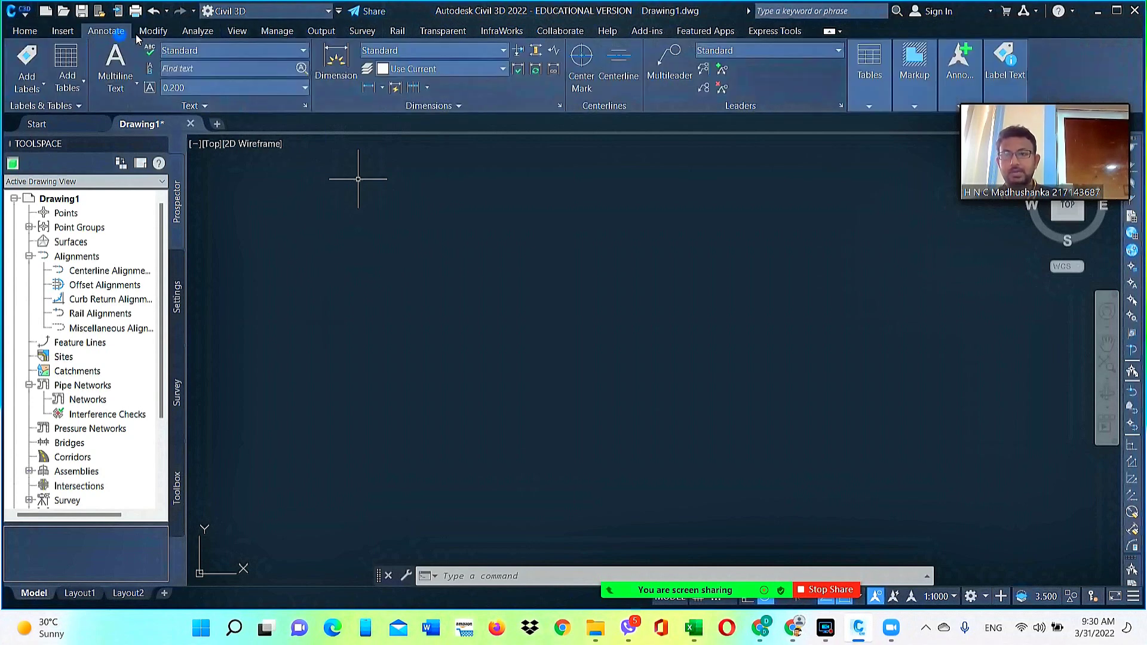
pyautogui.click(21, 36)
pyautogui.click(62, 35)
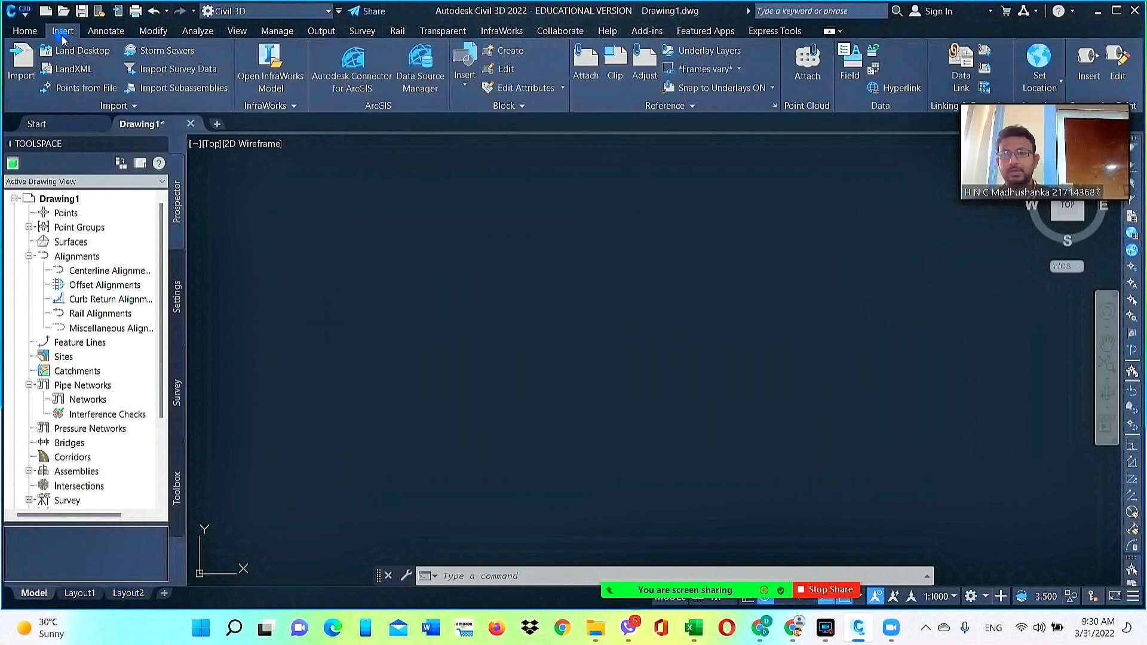
pyautogui.click(107, 34)
pyautogui.click(144, 34)
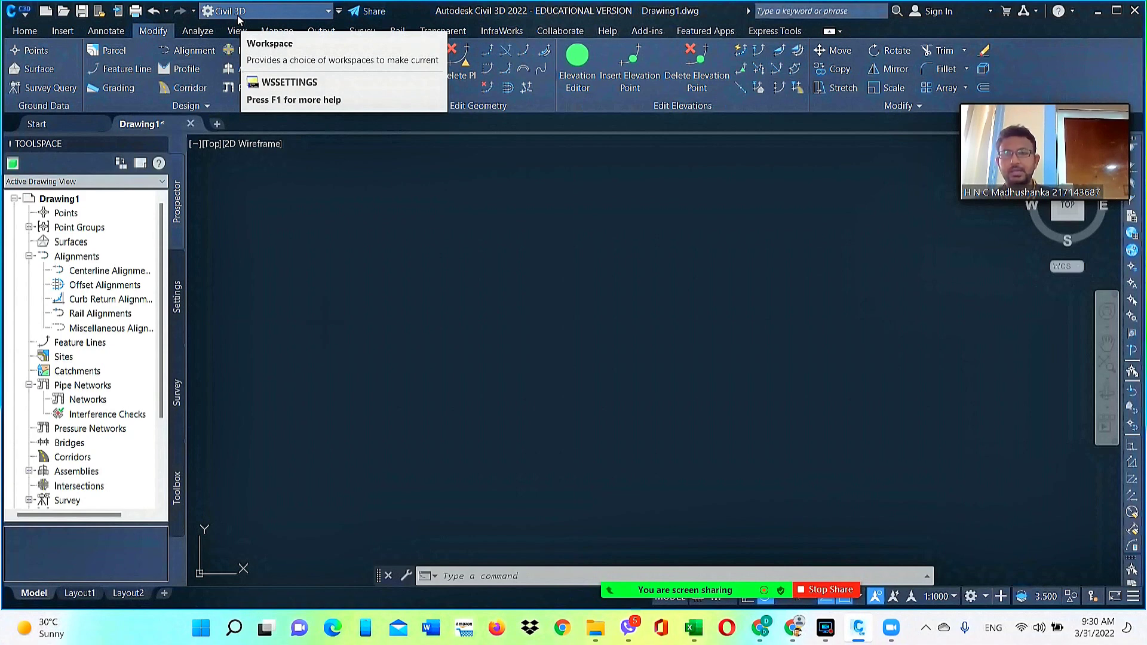
# - Switch the workspace to Drafting & Annotation and return it to Civil 3D
pyautogui.click(284, 13)
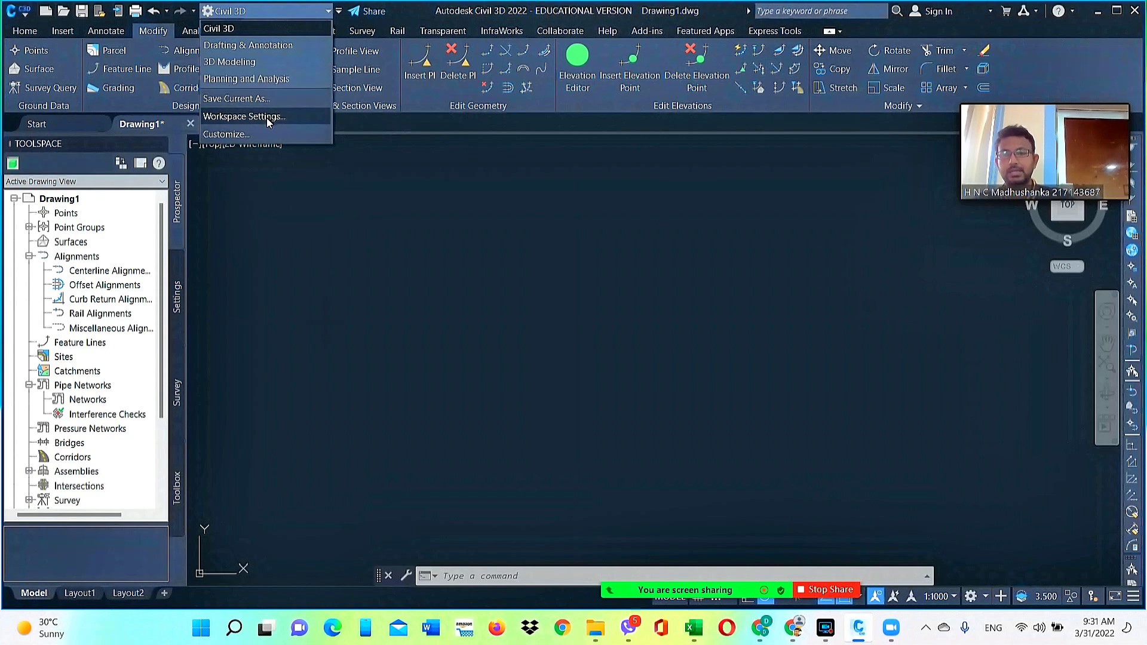
pyautogui.click(242, 51)
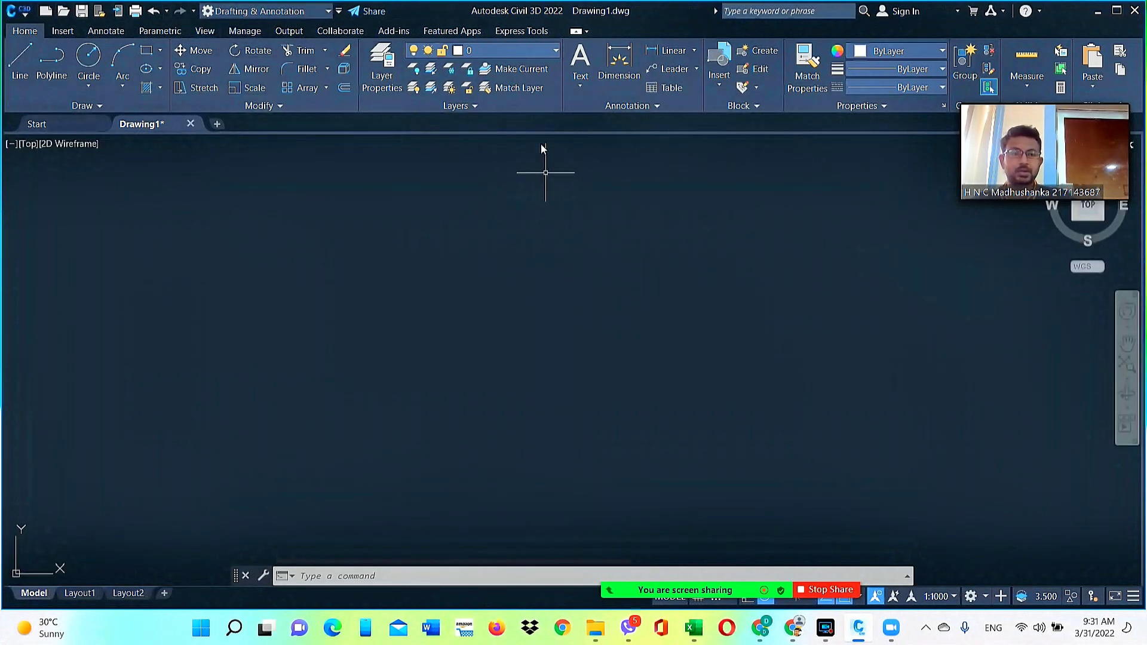
pyautogui.click(288, 12)
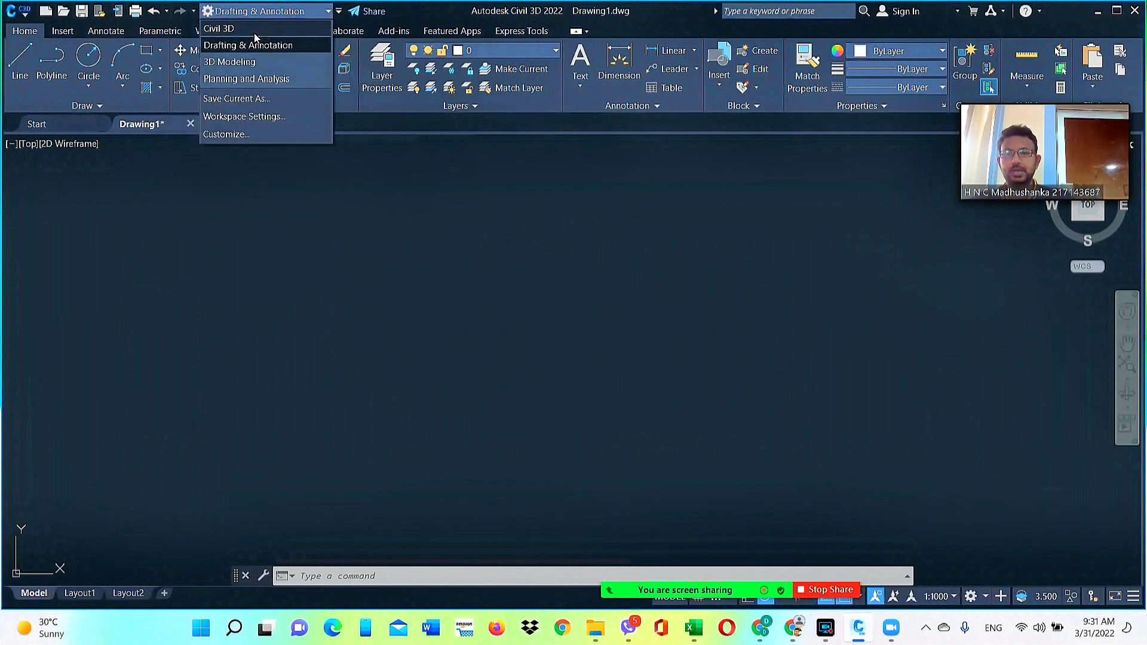
pyautogui.click(255, 30)
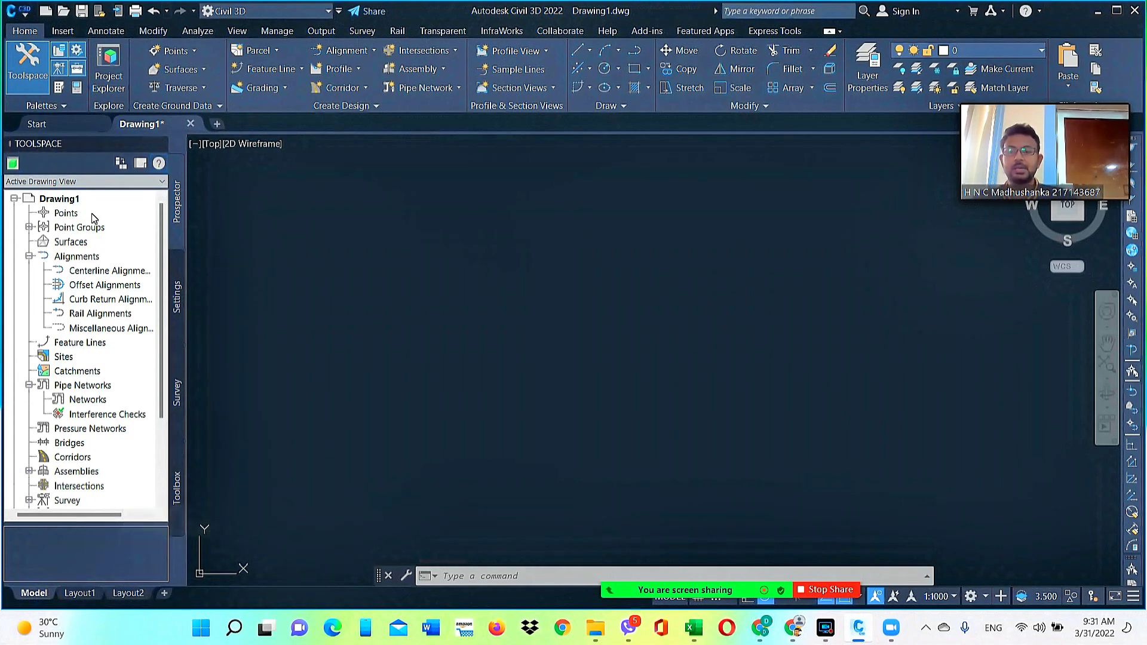
# - Examine the Toolspace's Prospector tree for Drawing1 and its Settings, Survey and Toolbox views
pyautogui.scroll(-4, 81, 290)
pyautogui.scroll(4, 83, 291)
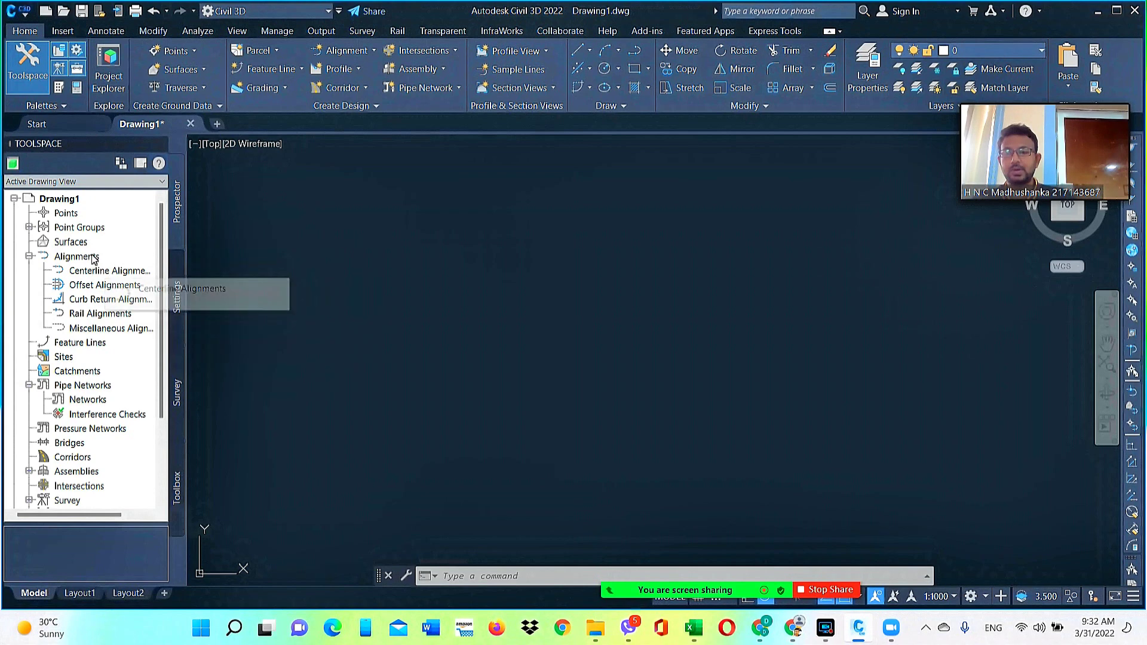
pyautogui.scroll(-3, 93, 261)
pyautogui.scroll(3, 94, 261)
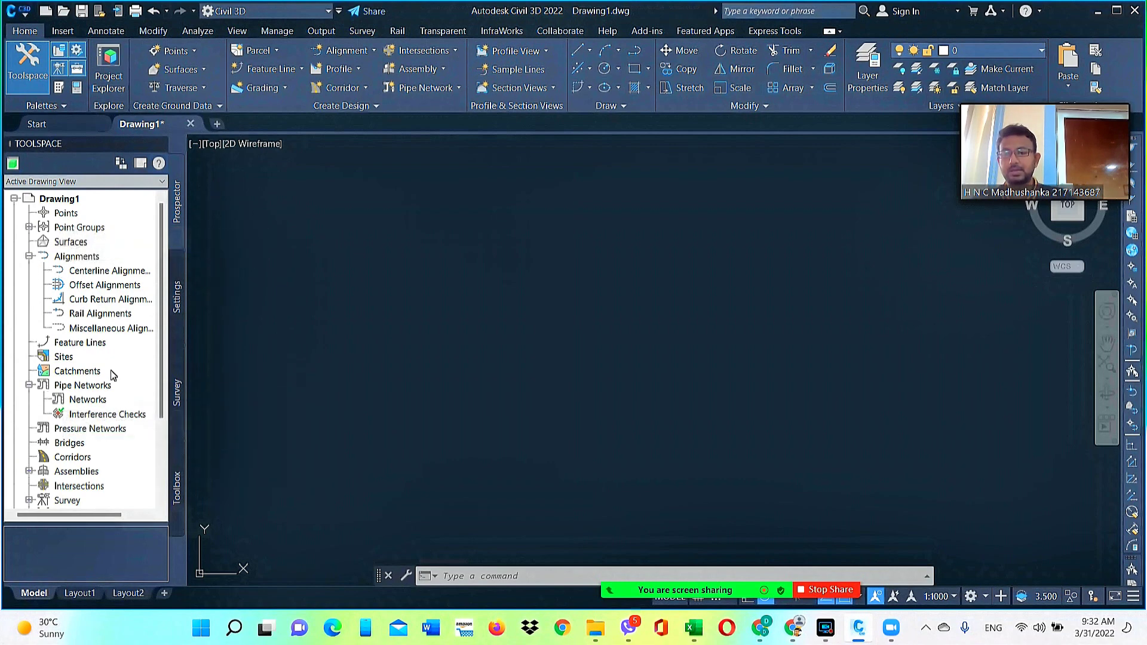
pyautogui.scroll(-1, 114, 373)
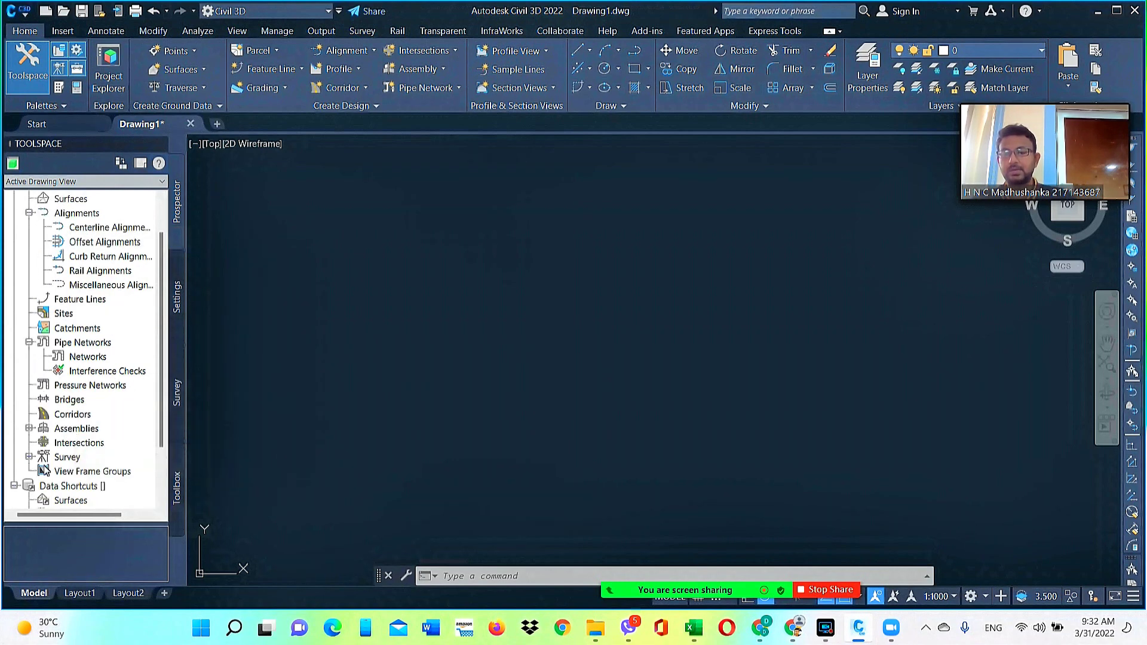
pyautogui.scroll(-1, 98, 455)
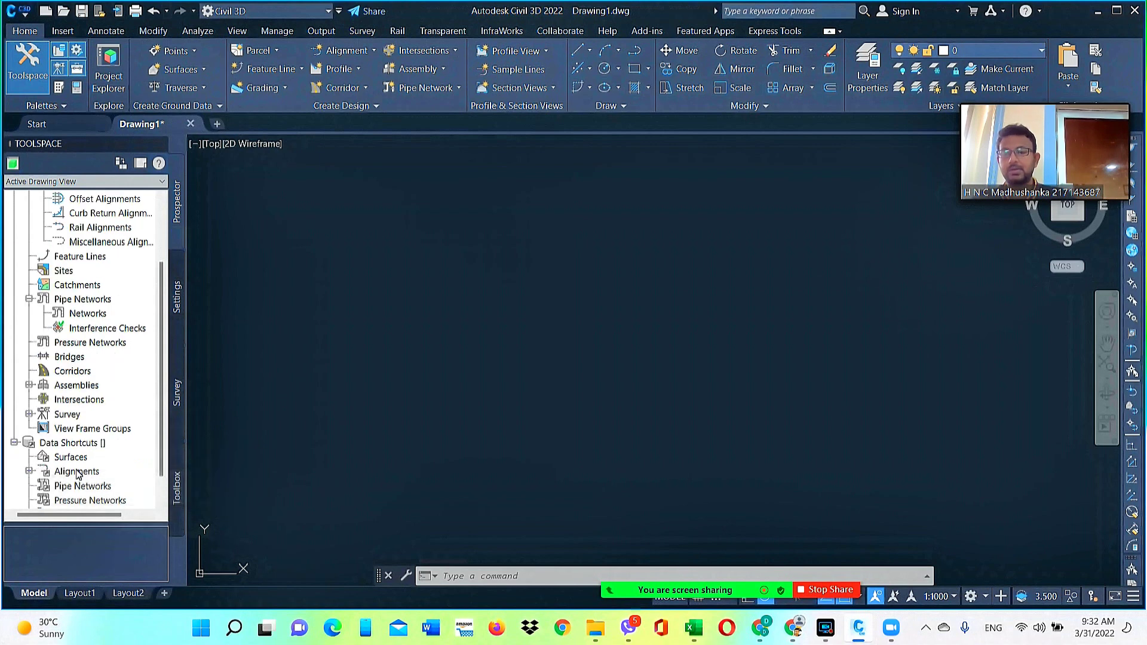
pyautogui.scroll(2, 81, 306)
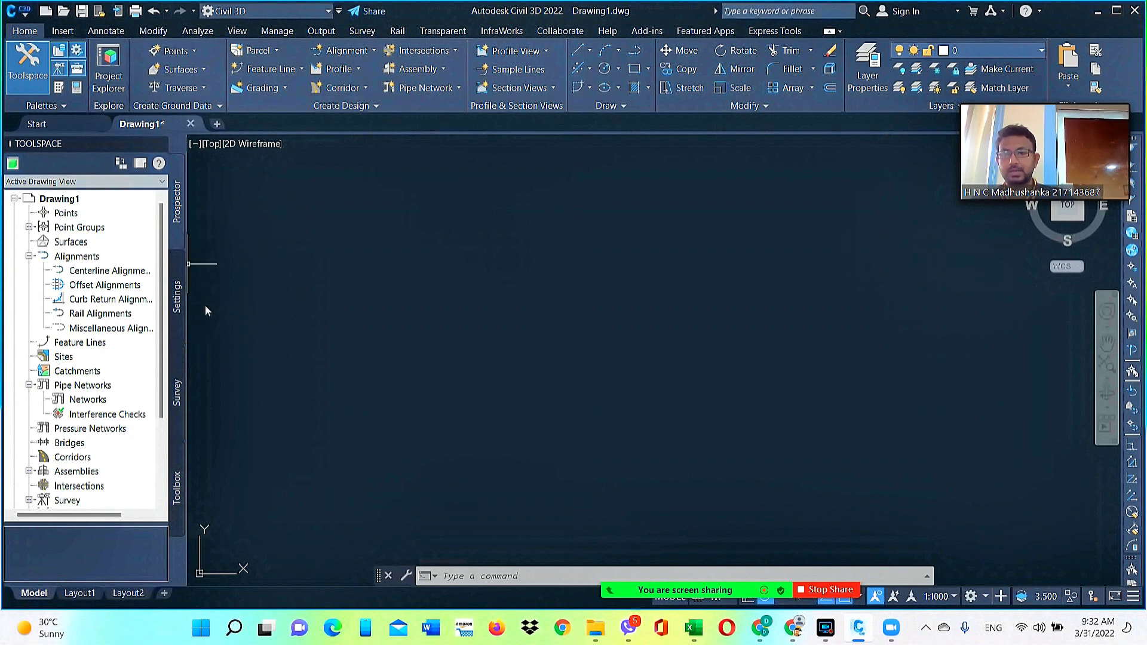
pyautogui.click(177, 301)
pyautogui.click(177, 213)
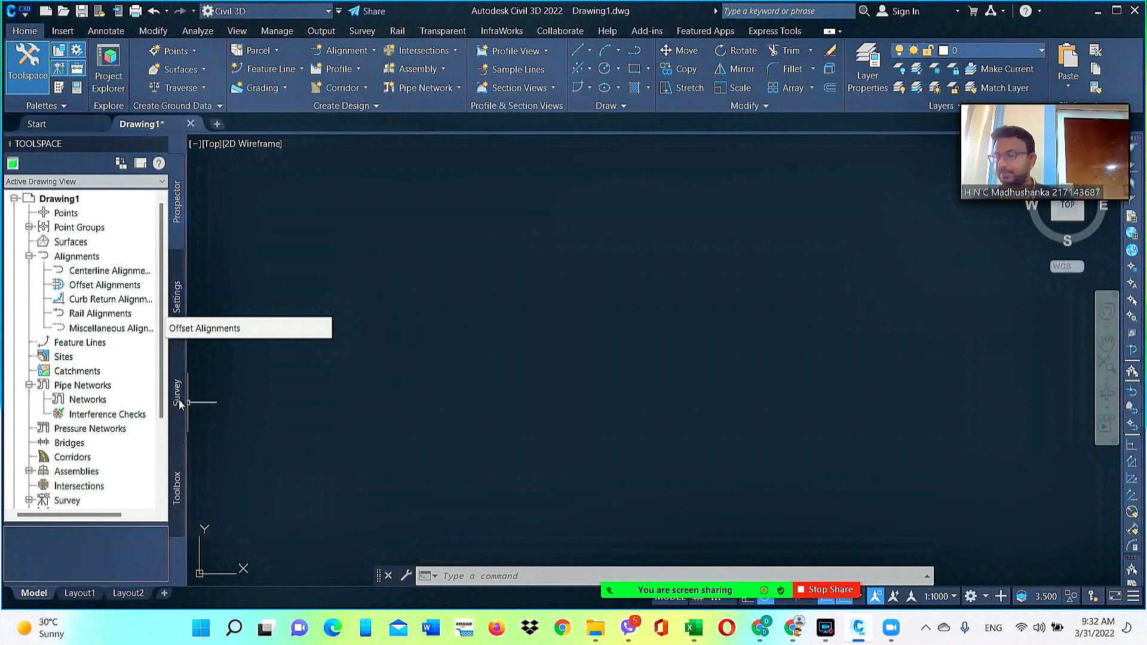
pyautogui.click(180, 422)
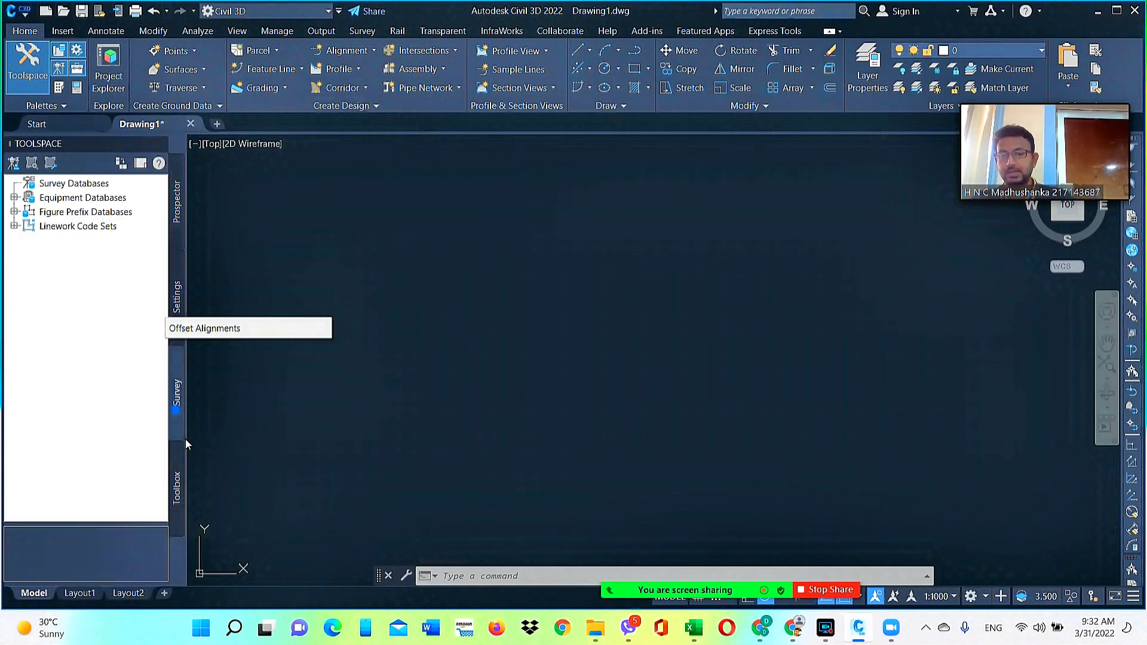
pyautogui.click(177, 481)
pyautogui.click(175, 299)
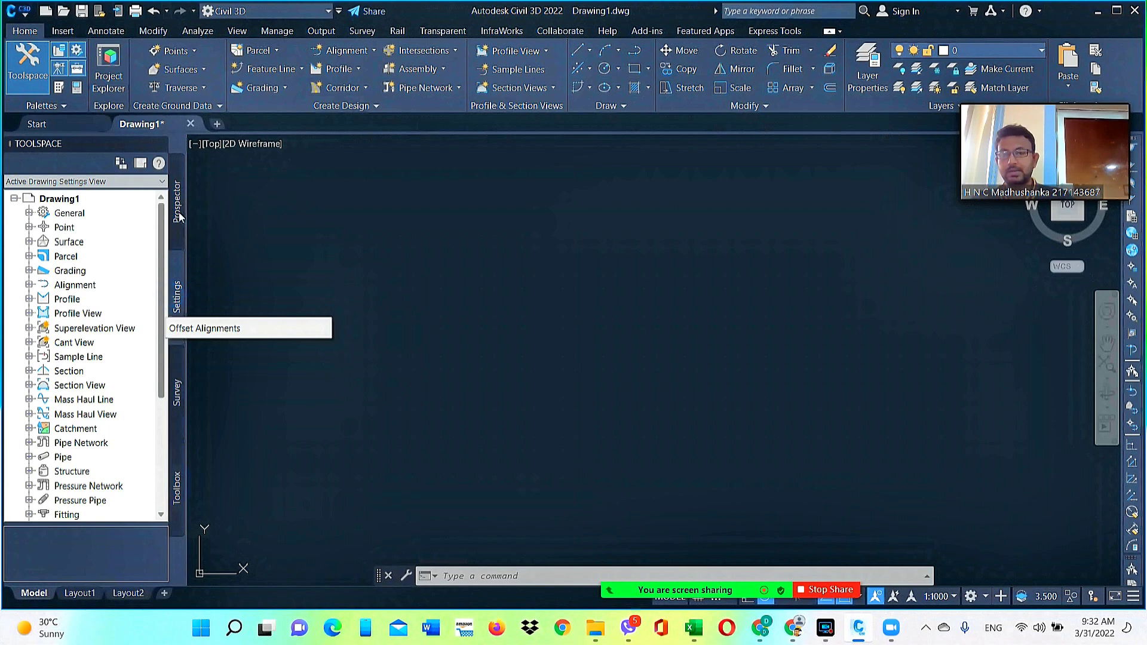
pyautogui.click(177, 220)
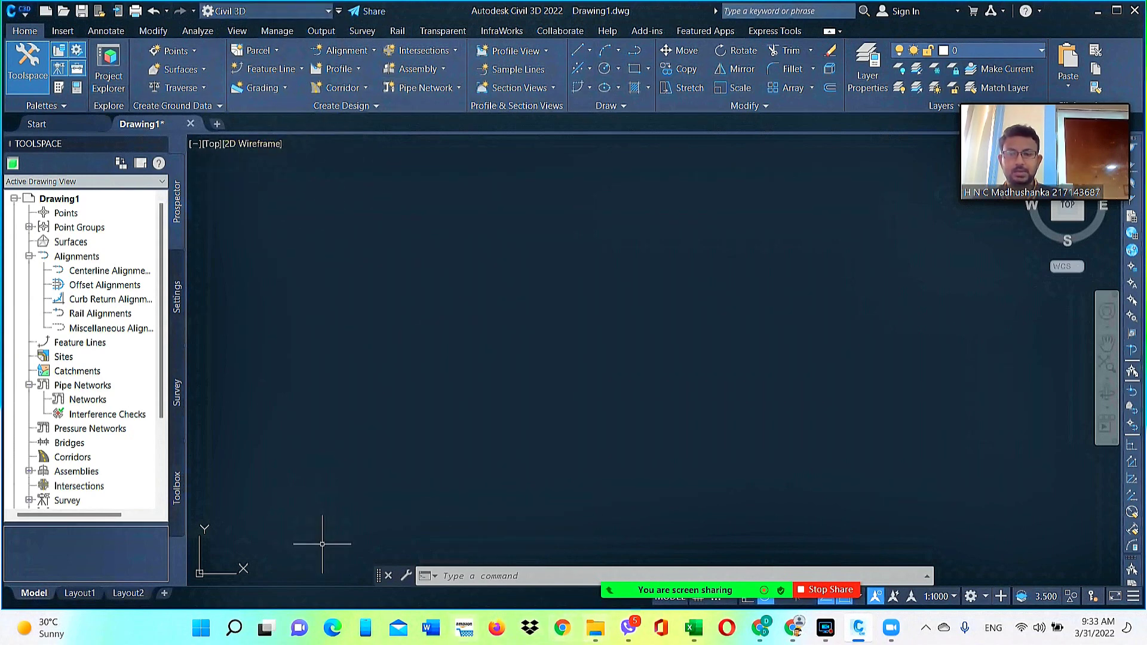
# - Switch to the Camp 2022 folder in File Explorer and open the 8Acres text file in Notepad
pyautogui.moveTo(607, 634)
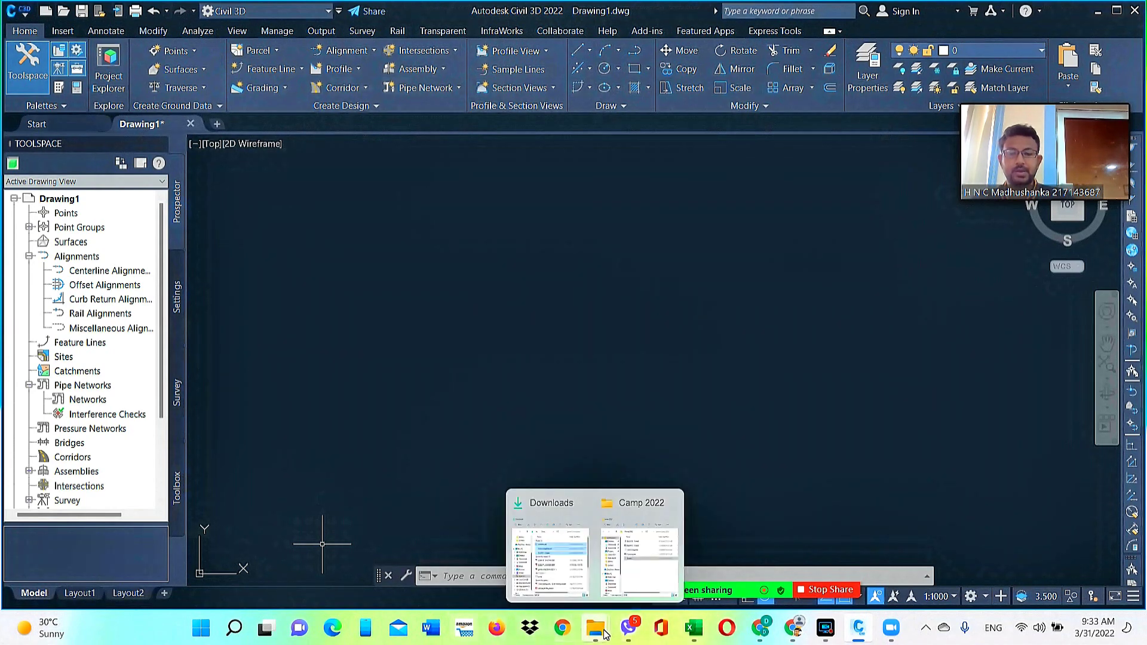
pyautogui.click(652, 582)
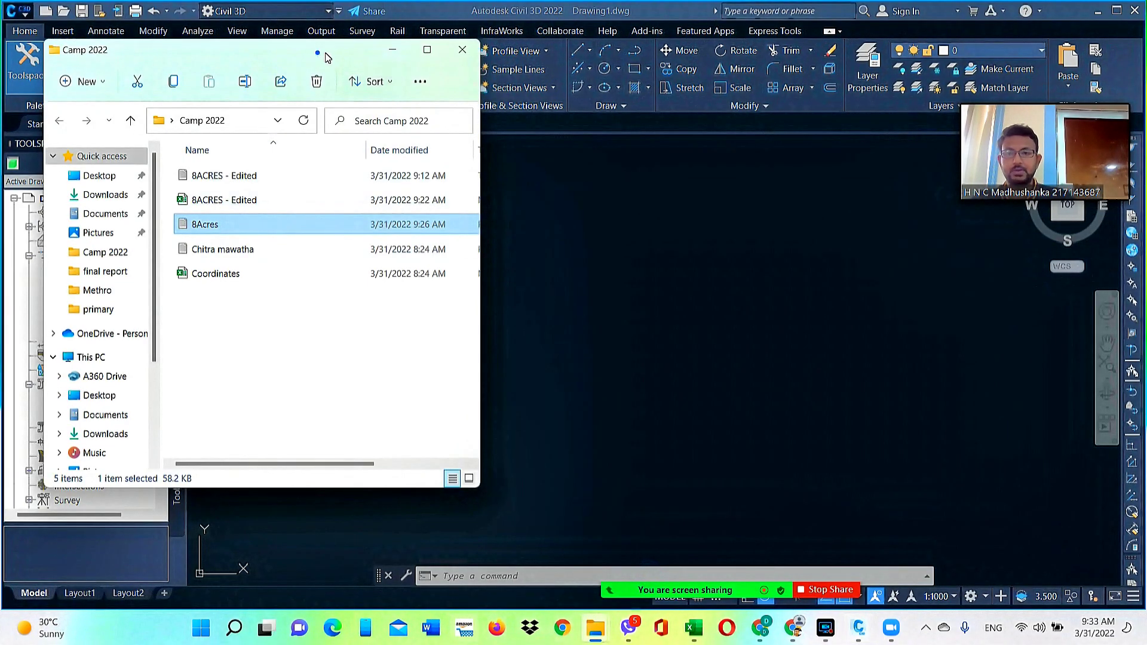
pyautogui.moveTo(320, 53); pyautogui.dragTo(543, 67)
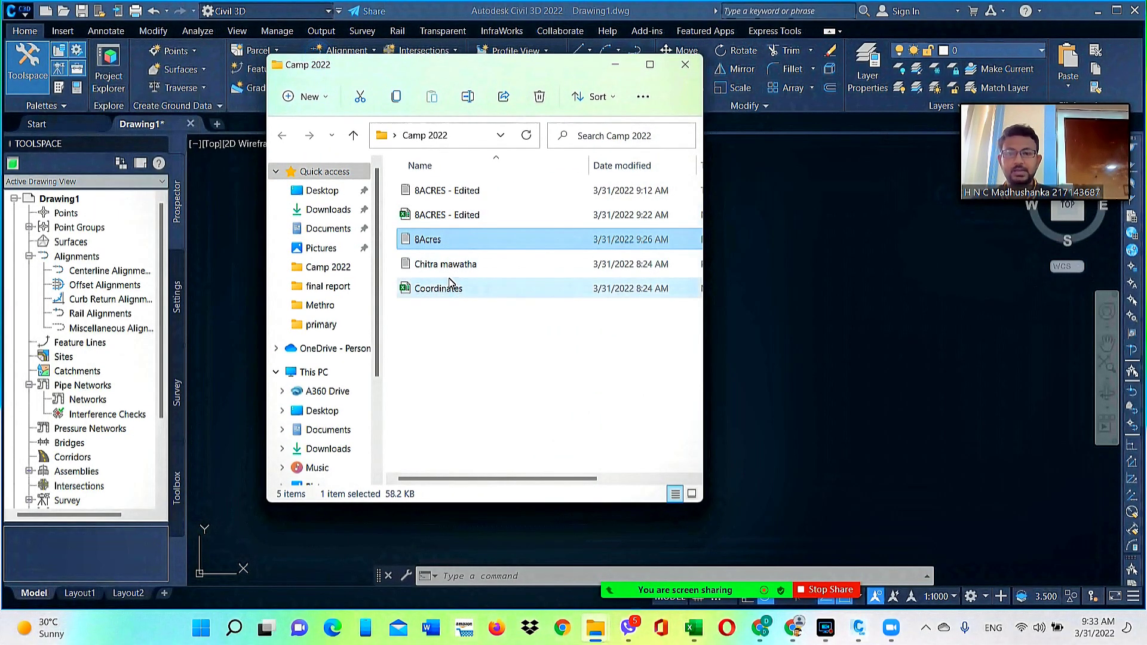
pyautogui.doubleClick(443, 243)
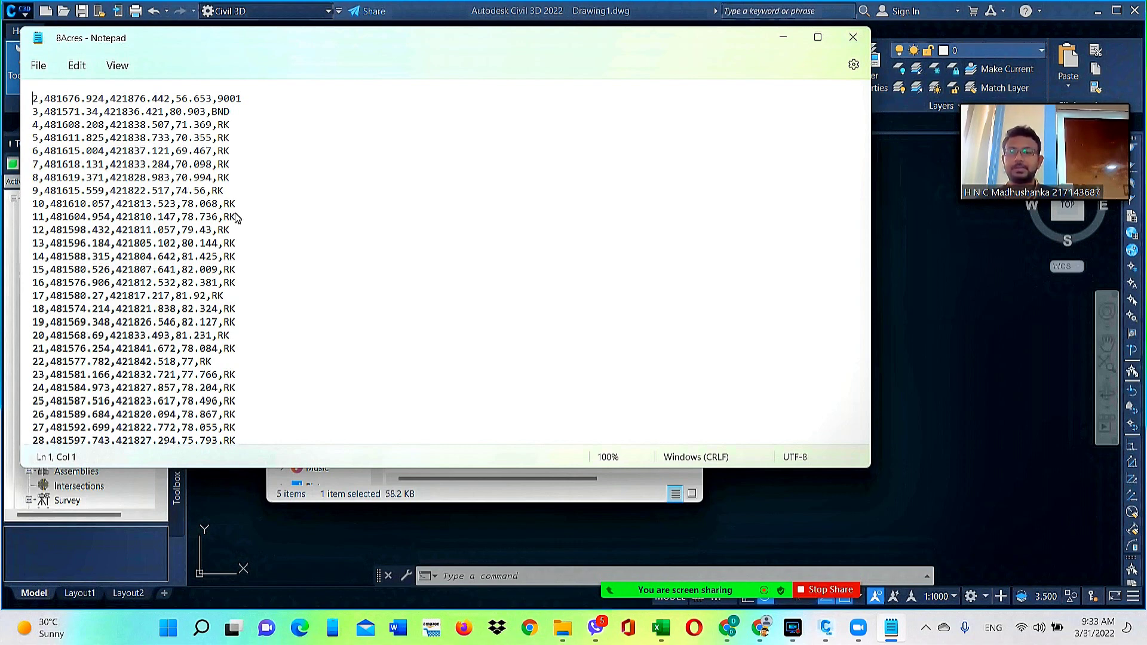
# - Review the point numbers, coordinates, elevations and description codes in 8Acres, minimise the file and close the Camp 2022 folder
pyautogui.moveTo(699, 597)
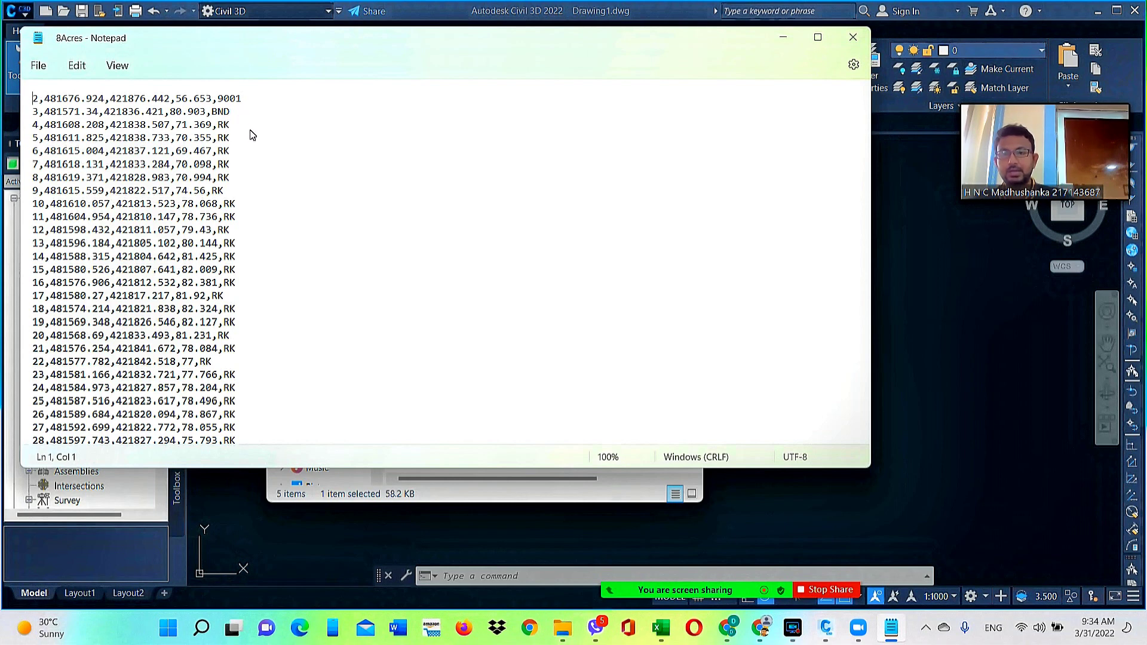
pyautogui.scroll(-1, 245, 353)
pyautogui.scroll(-3, 245, 352)
pyautogui.scroll(-2, 236, 287)
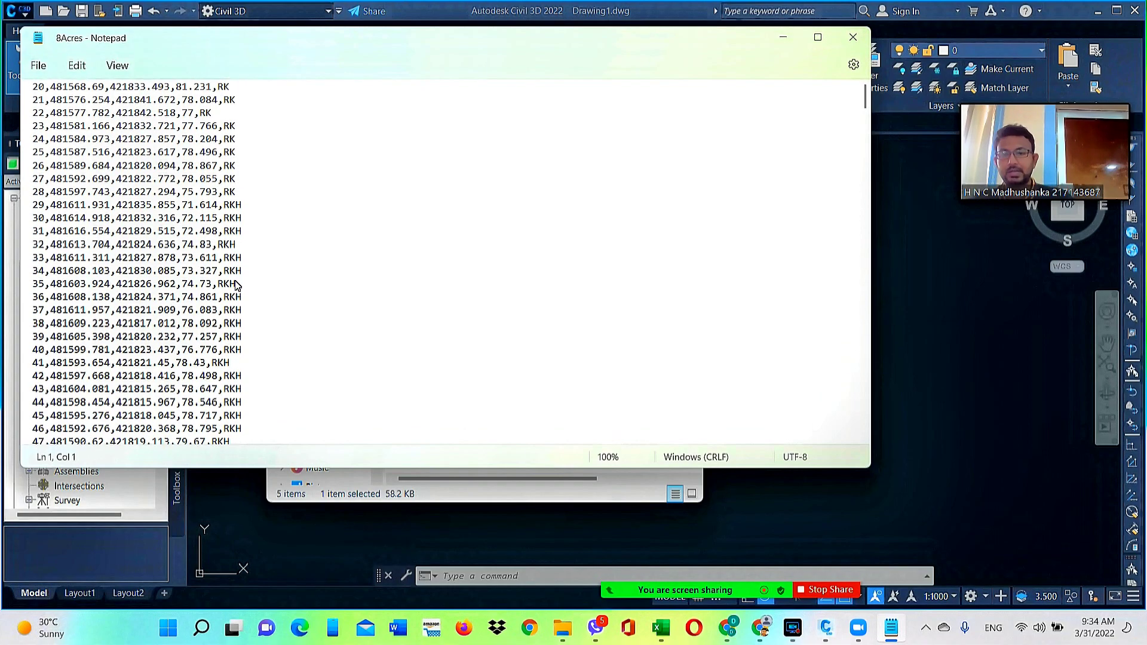
pyautogui.scroll(-1, 230, 357)
pyautogui.scroll(-9, 233, 340)
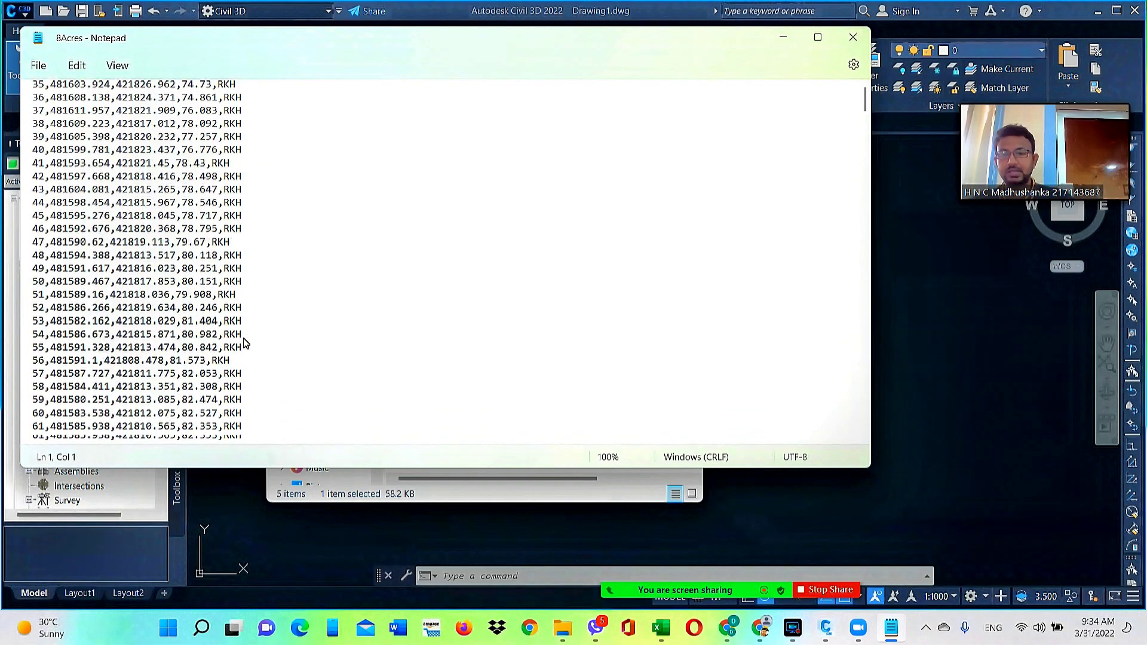
pyautogui.scroll(-7, 241, 314)
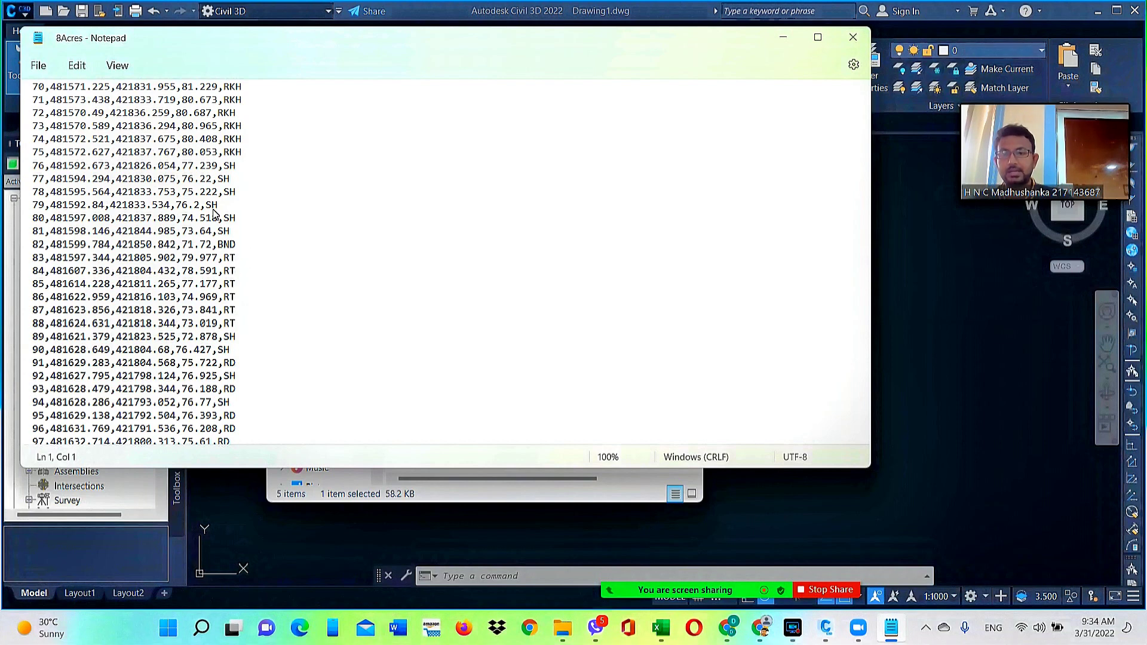
pyautogui.scroll(14, 227, 149)
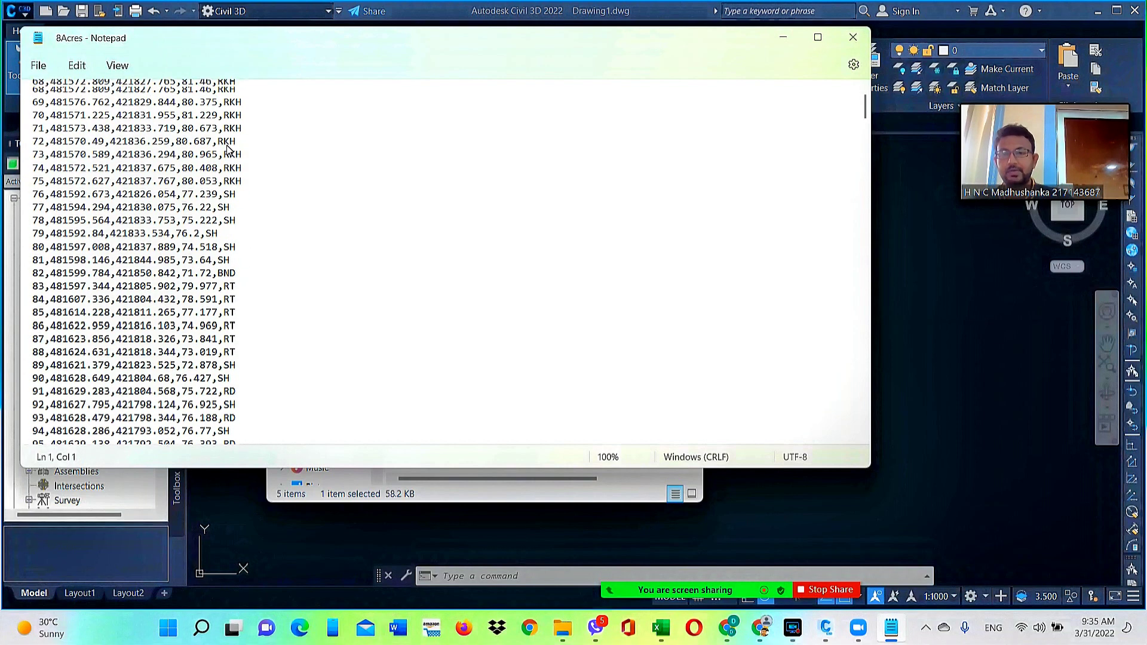
pyautogui.scroll(9, 227, 159)
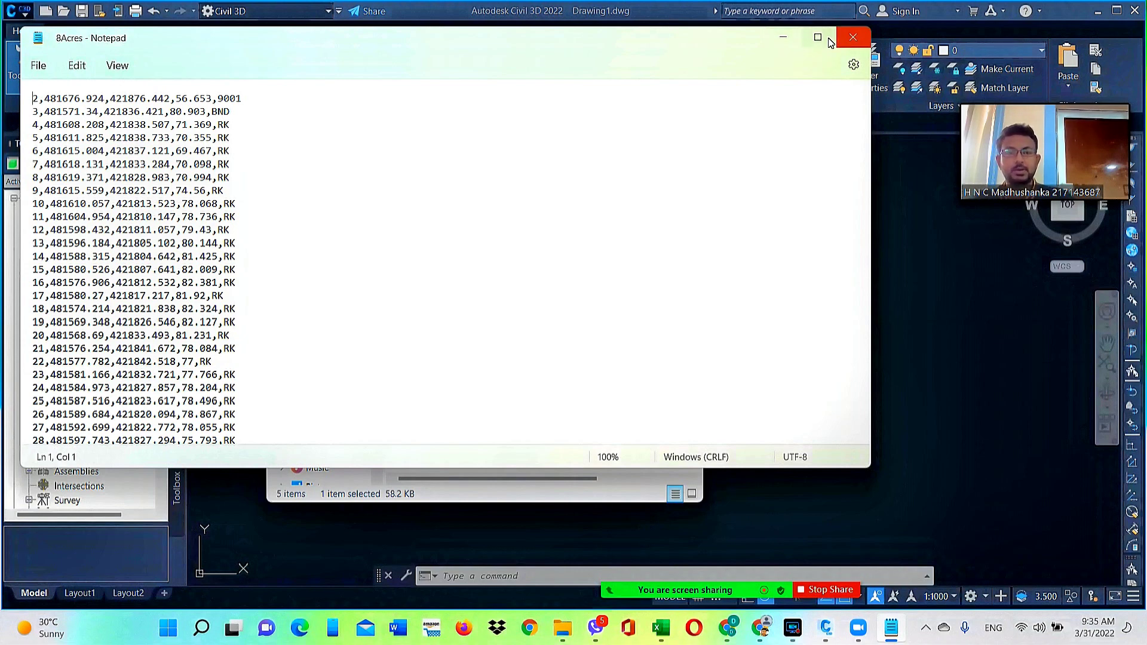
pyautogui.click(785, 42)
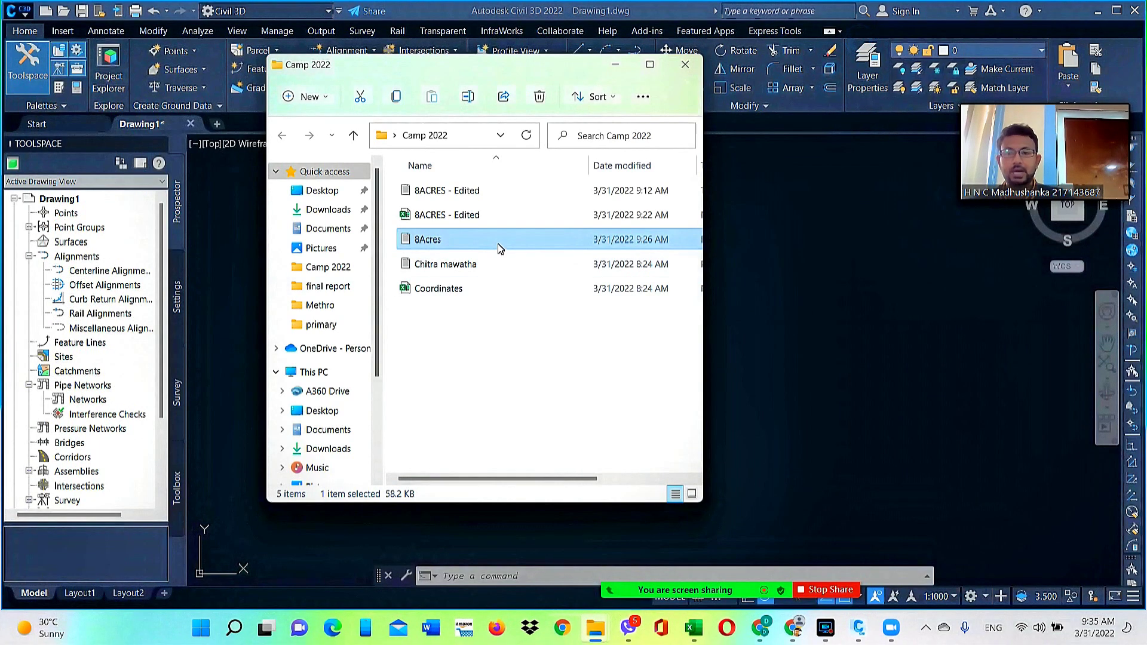
pyautogui.click(685, 64)
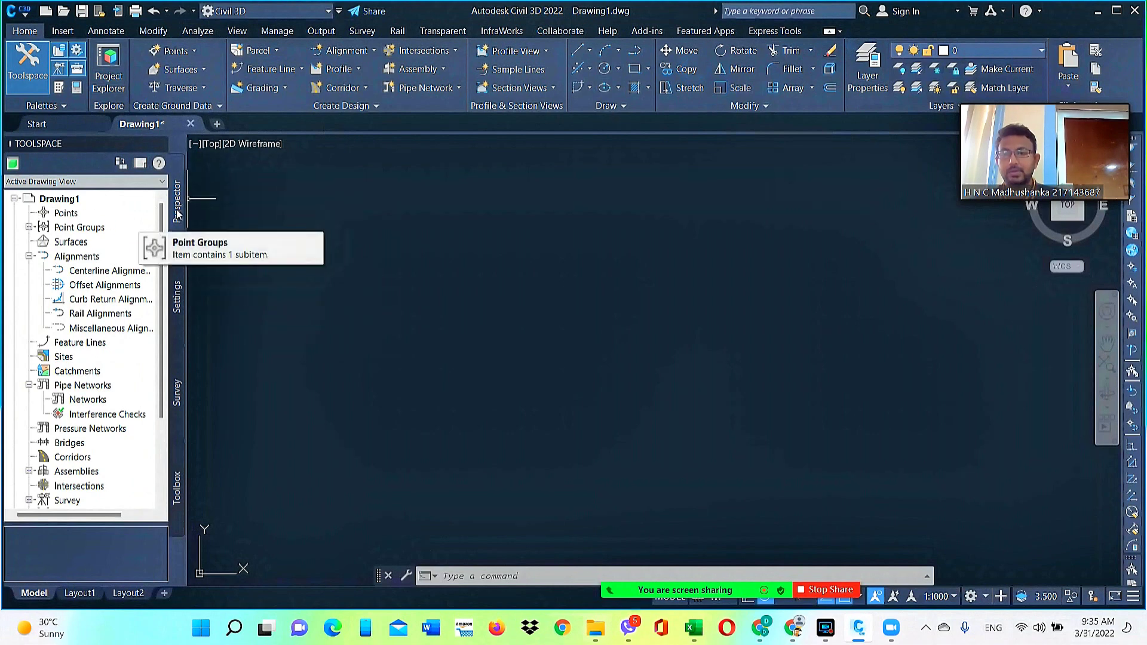
# - Open the point creation tools for Drawing1's Points collection and start Import Points
pyautogui.click(65, 213)
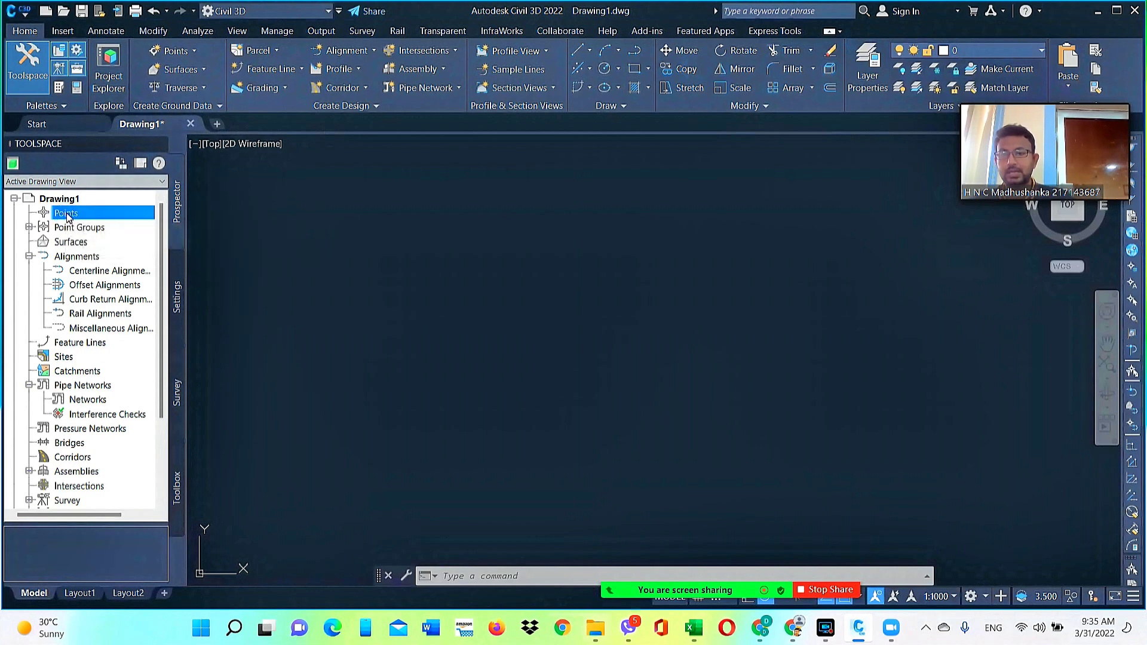
pyautogui.rightClick(68, 217)
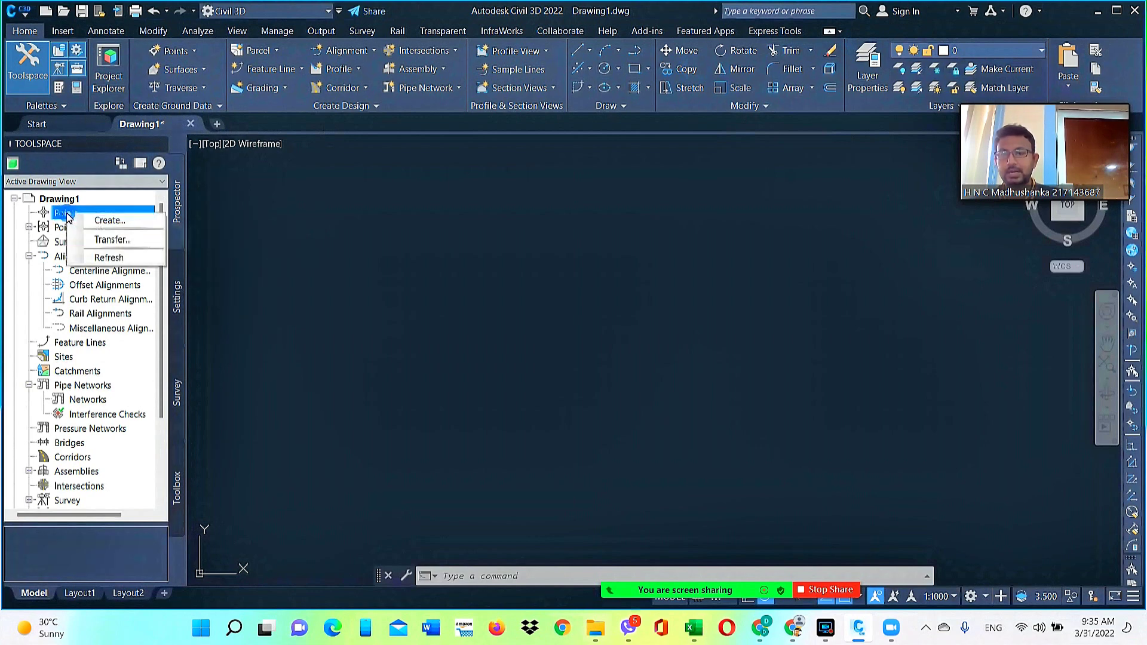
pyautogui.click(124, 221)
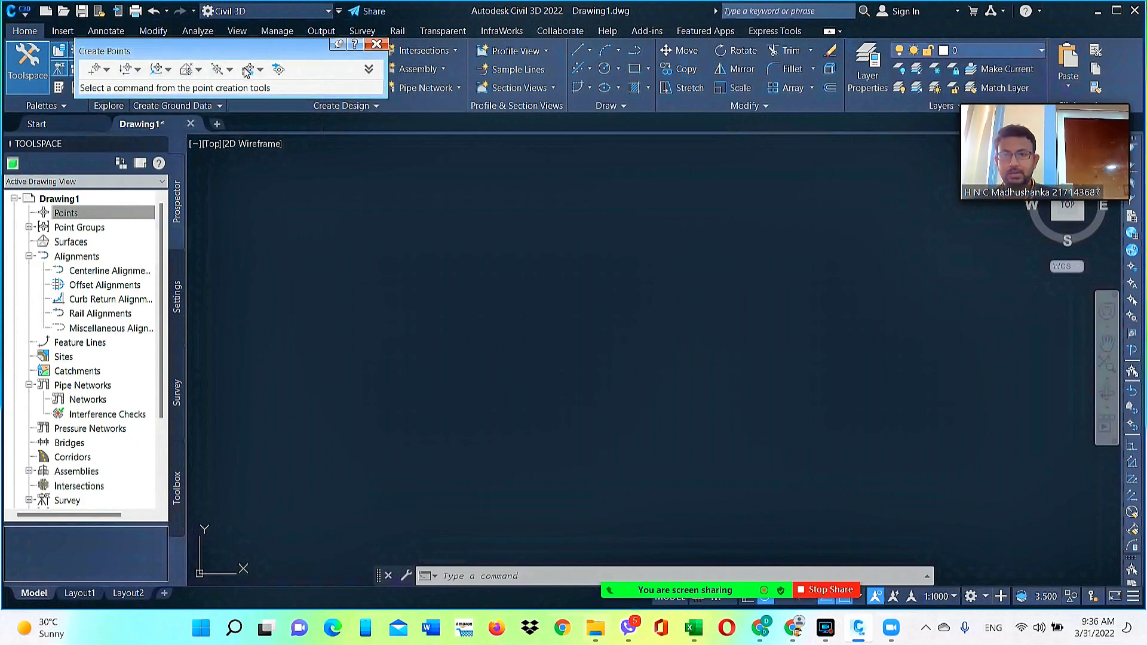
pyautogui.click(279, 71)
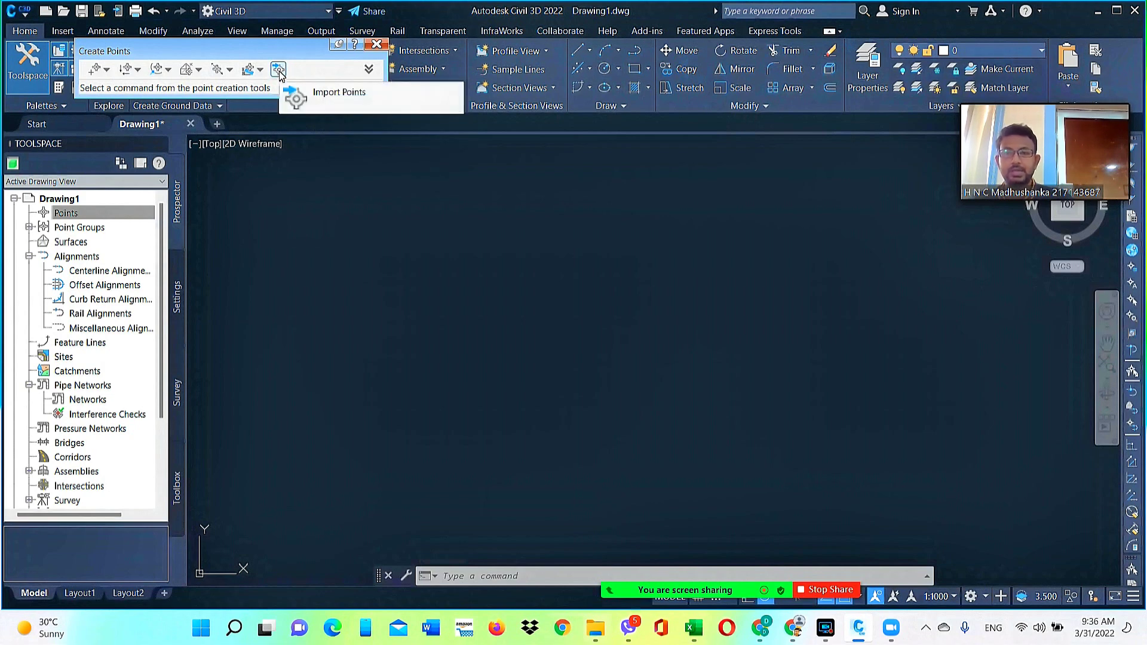
pyautogui.click(280, 70)
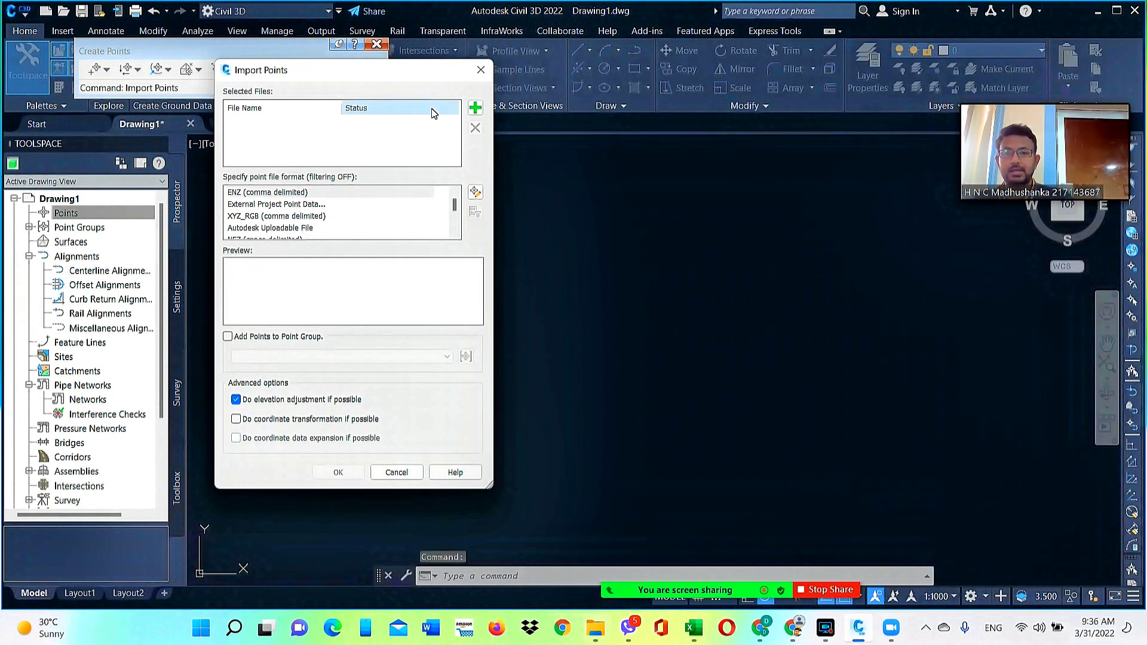
# - Add the 8Acres file from the Camp 2022 folder as the import source, filtering the files to *.pnt
pyautogui.click(475, 110)
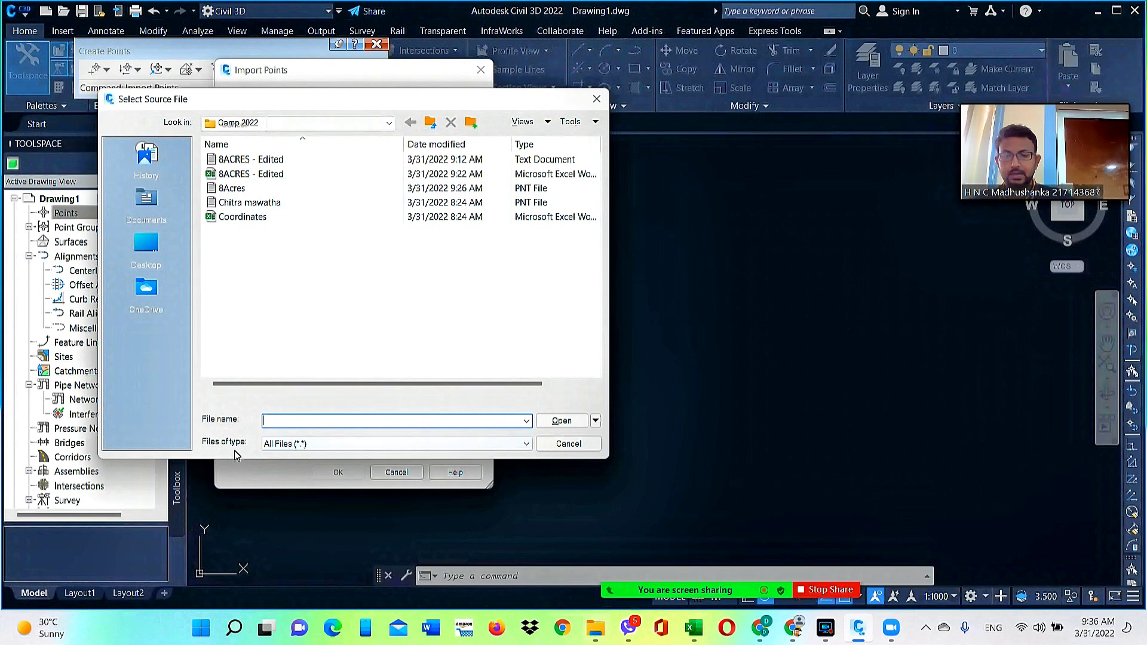
pyautogui.click(338, 443)
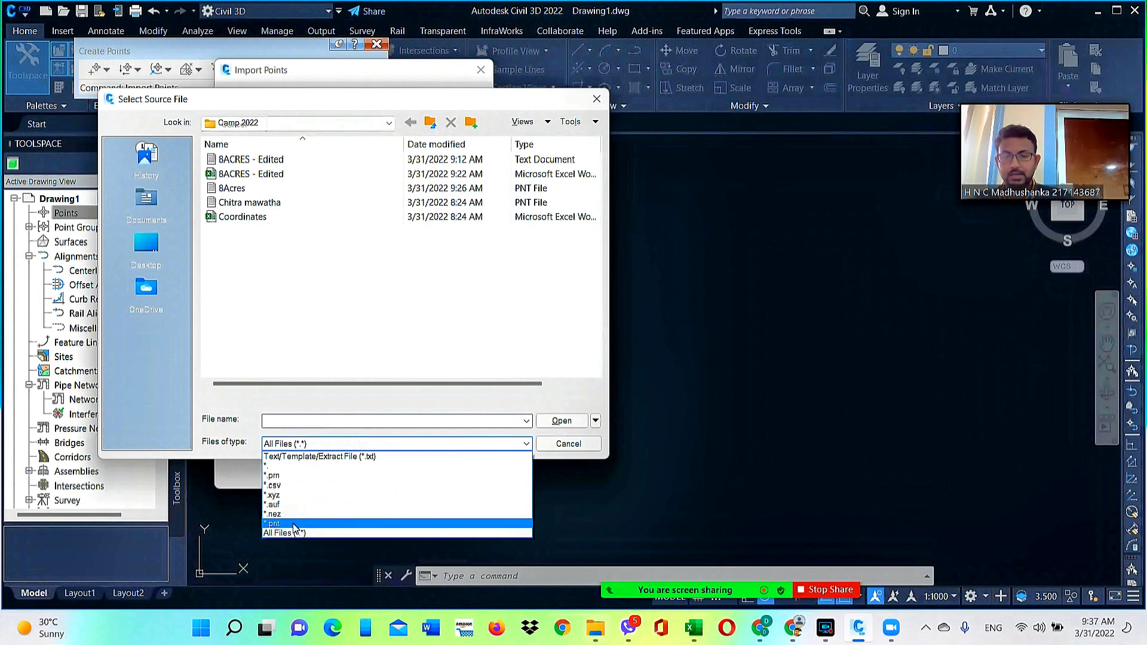
pyautogui.click(294, 525)
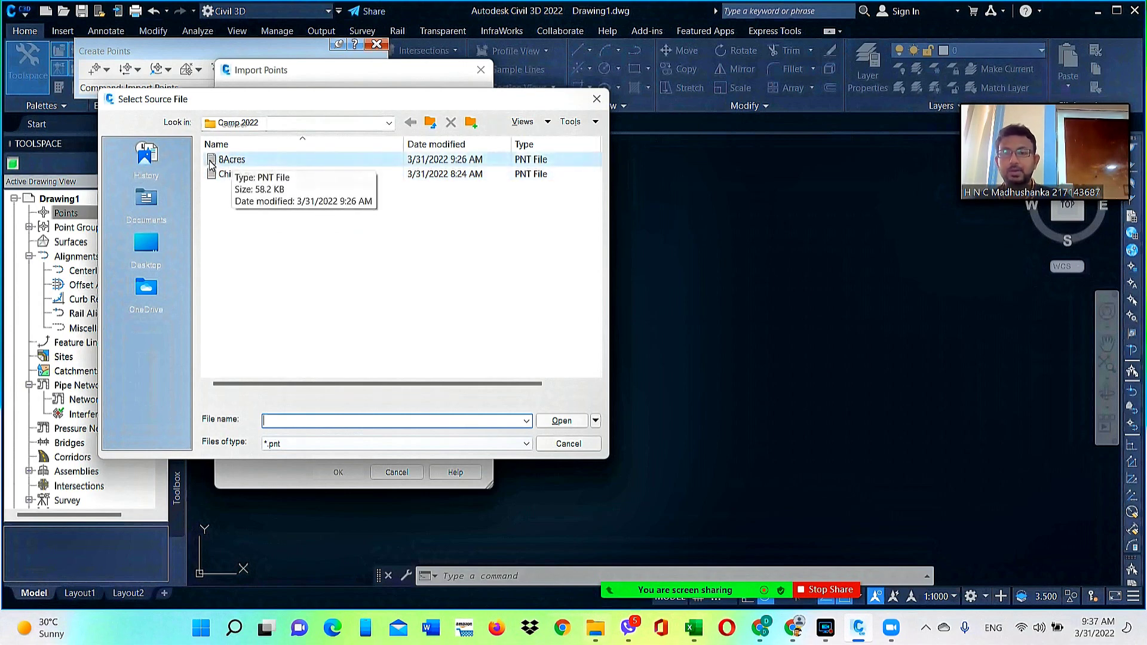
pyautogui.click(239, 161)
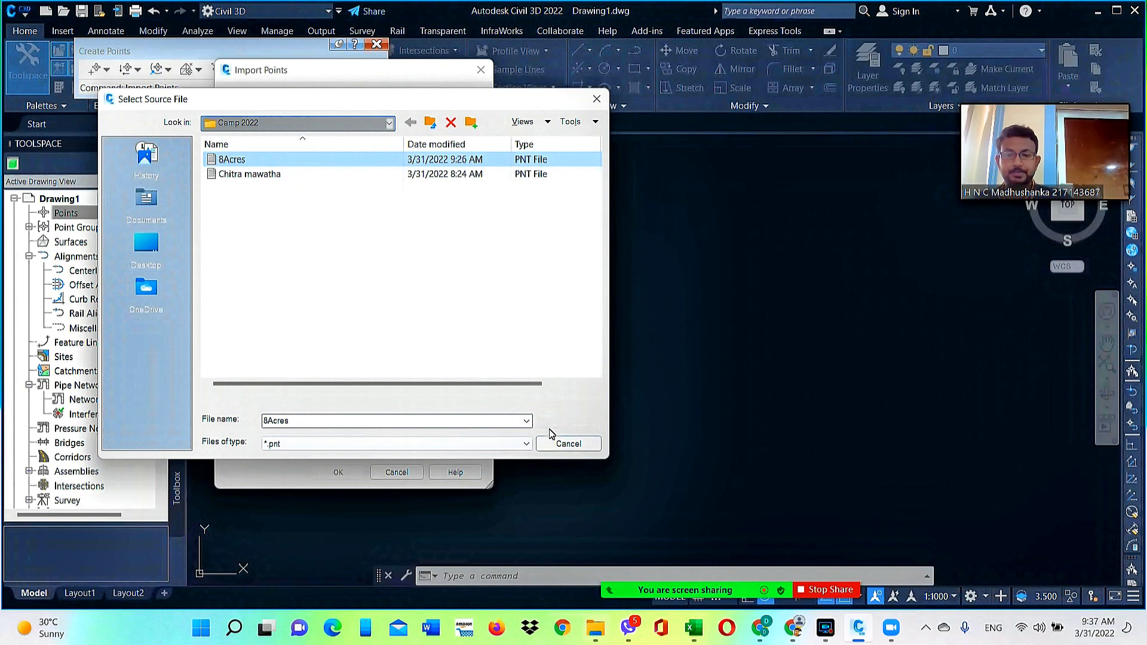
pyautogui.click(551, 423)
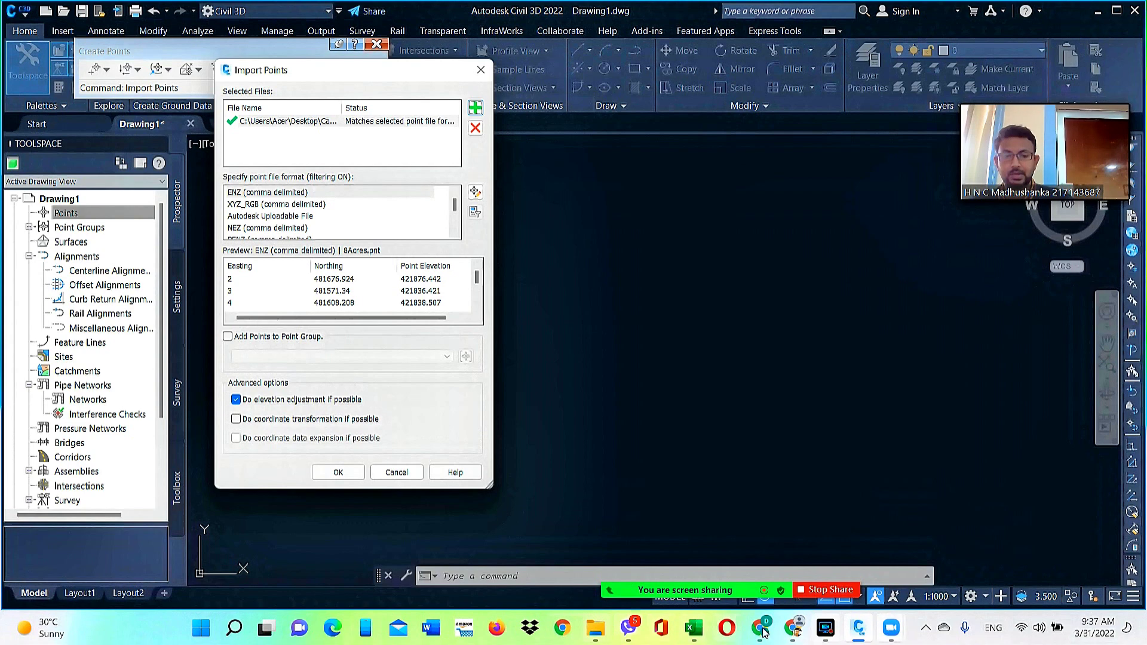
# - Switch to File Explorer, open 8Acres from the Desktop's Camp 2022 folder to check its column order, and minimise both windows
pyautogui.scroll(-2, 350, 307)
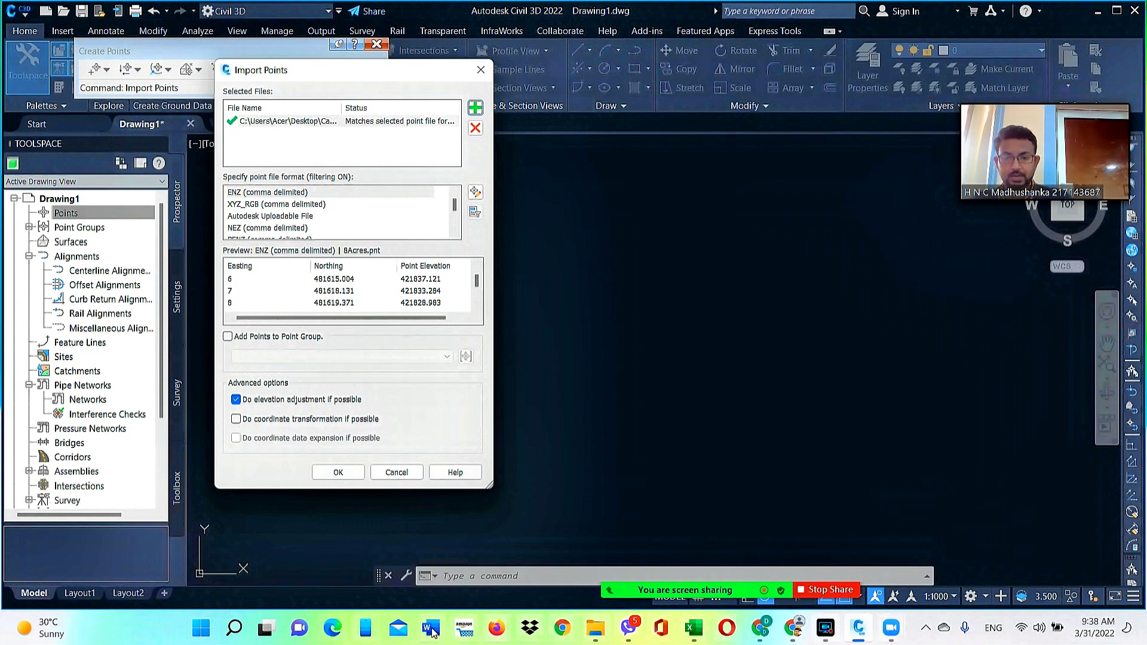
pyautogui.click(594, 628)
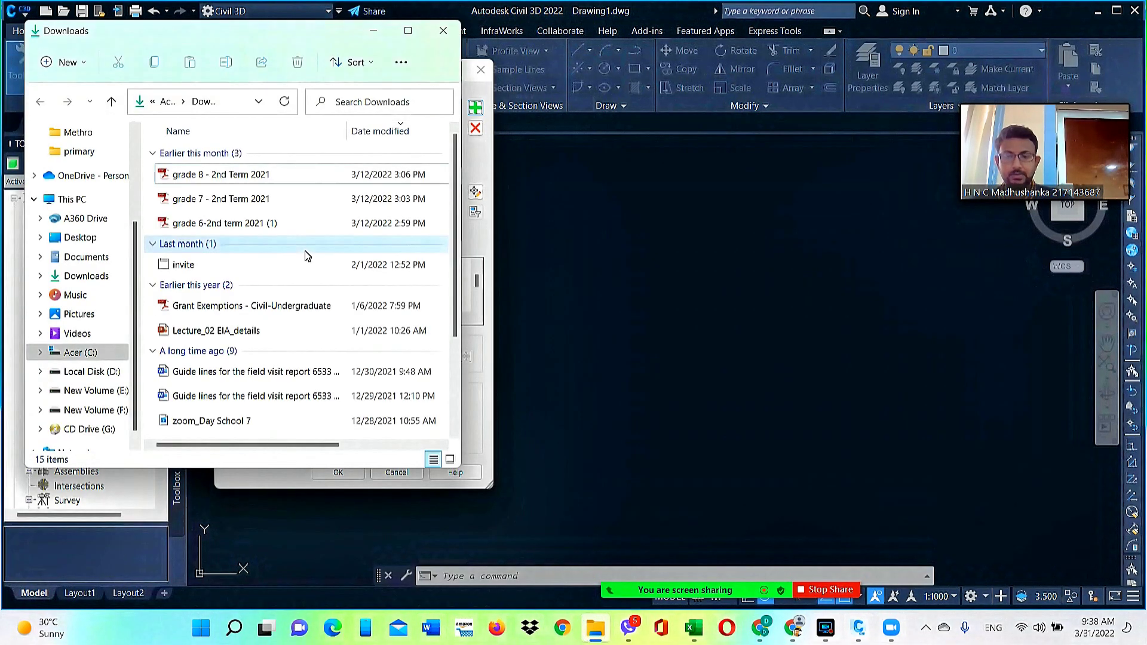
pyautogui.scroll(2, 86, 151)
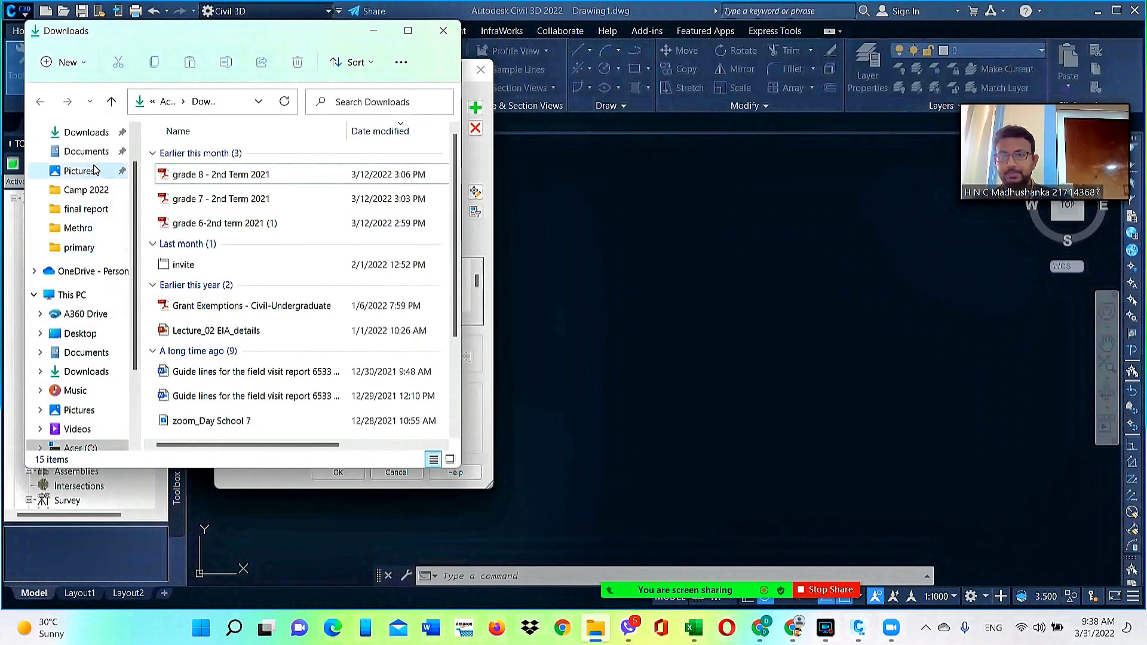
pyautogui.scroll(2, 91, 179)
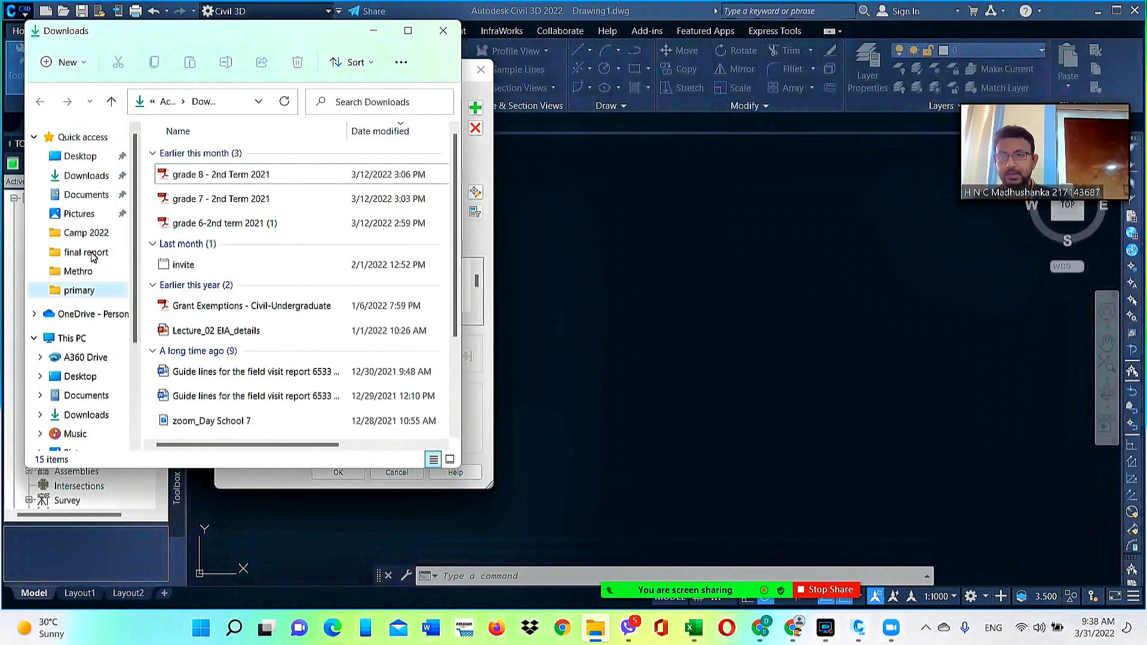
pyautogui.click(89, 157)
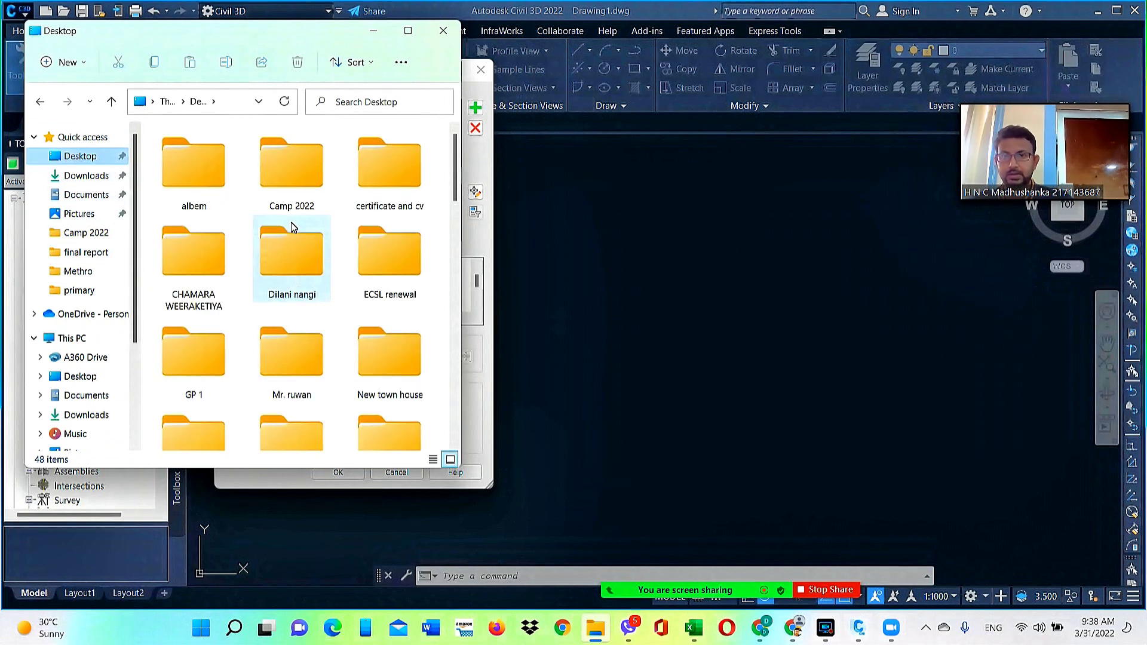
pyautogui.click(277, 174)
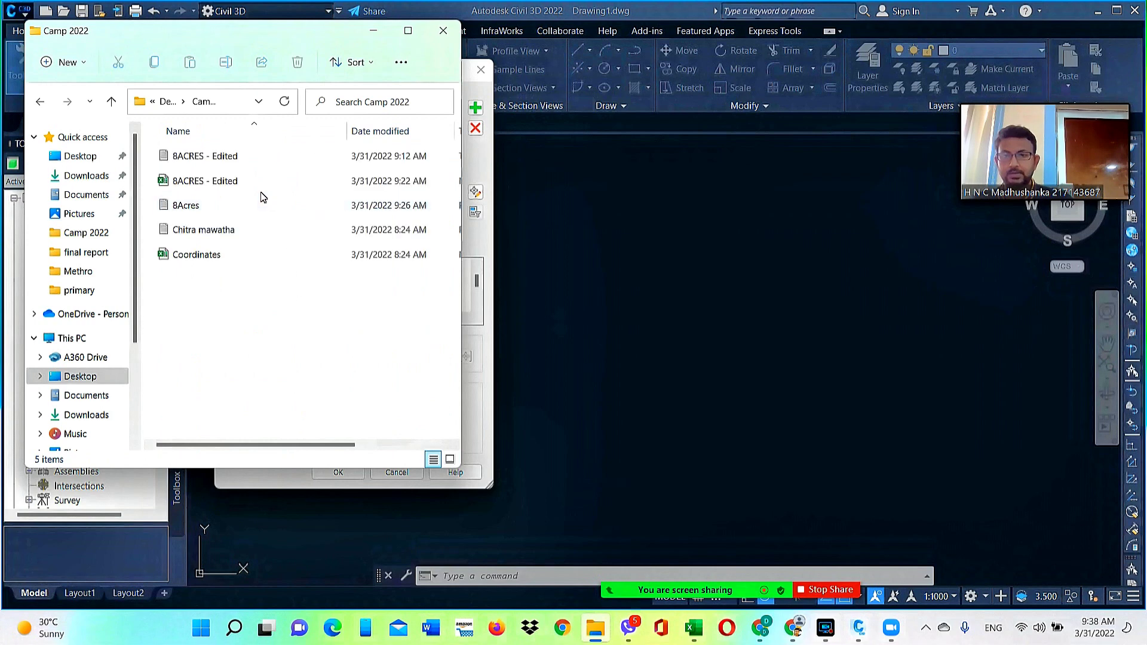
pyautogui.click(217, 205)
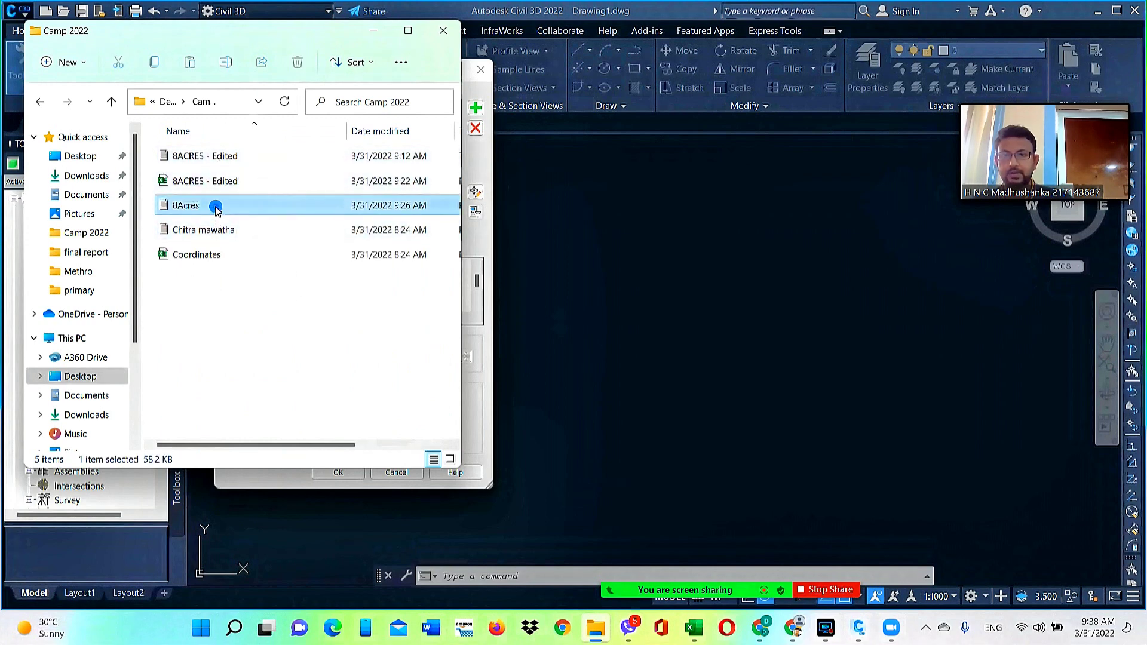
pyautogui.doubleClick(217, 206)
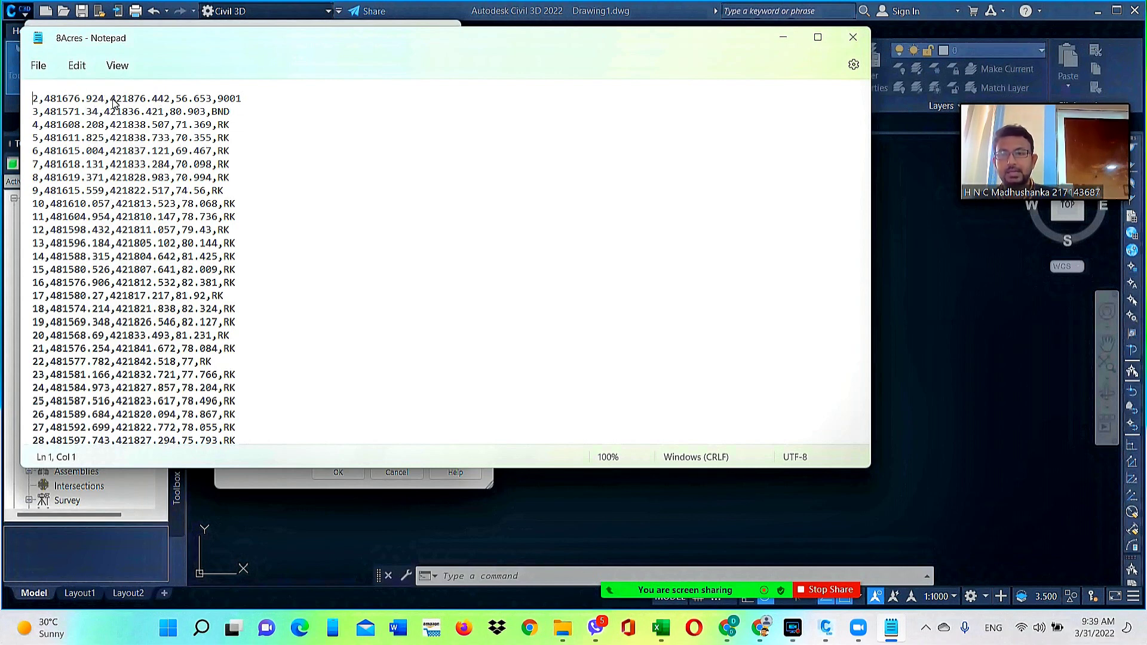
pyautogui.click(783, 37)
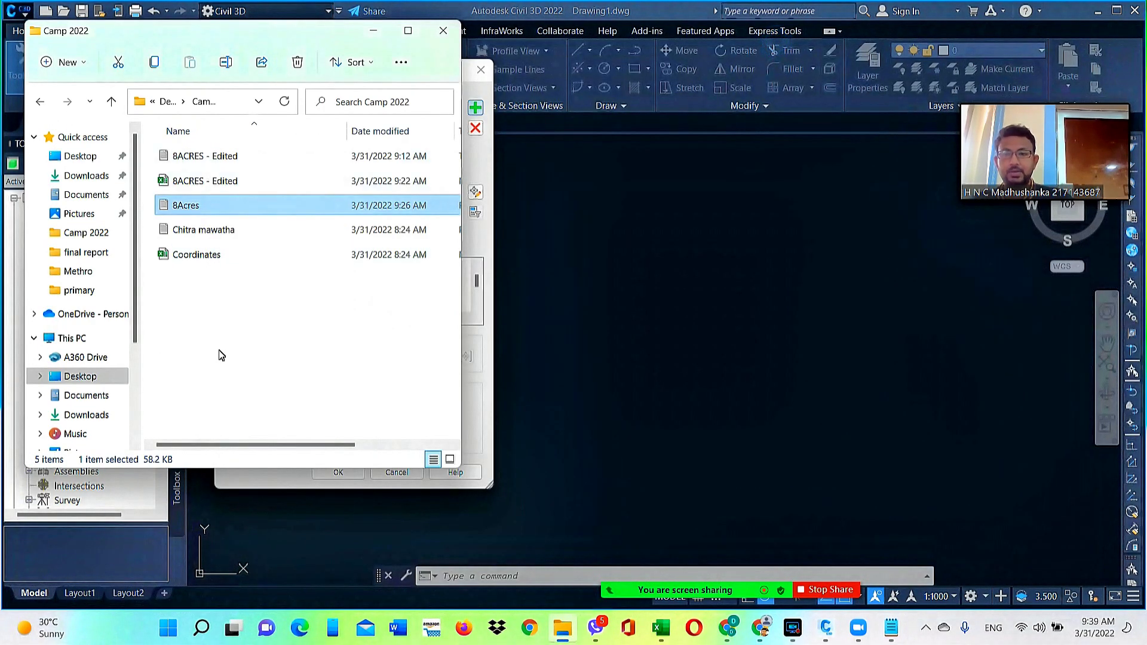
pyautogui.click(373, 30)
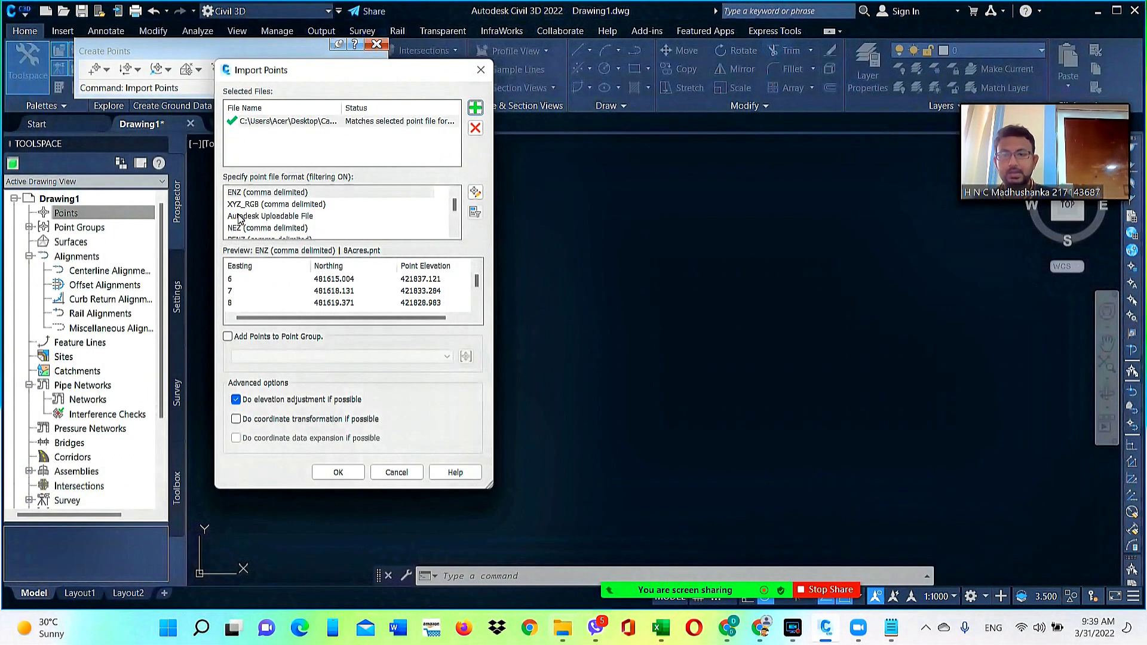
# - Set the point file format to PNEZD (comma delimited) and check the column assignment in the preview
pyautogui.scroll(-3, 237, 218)
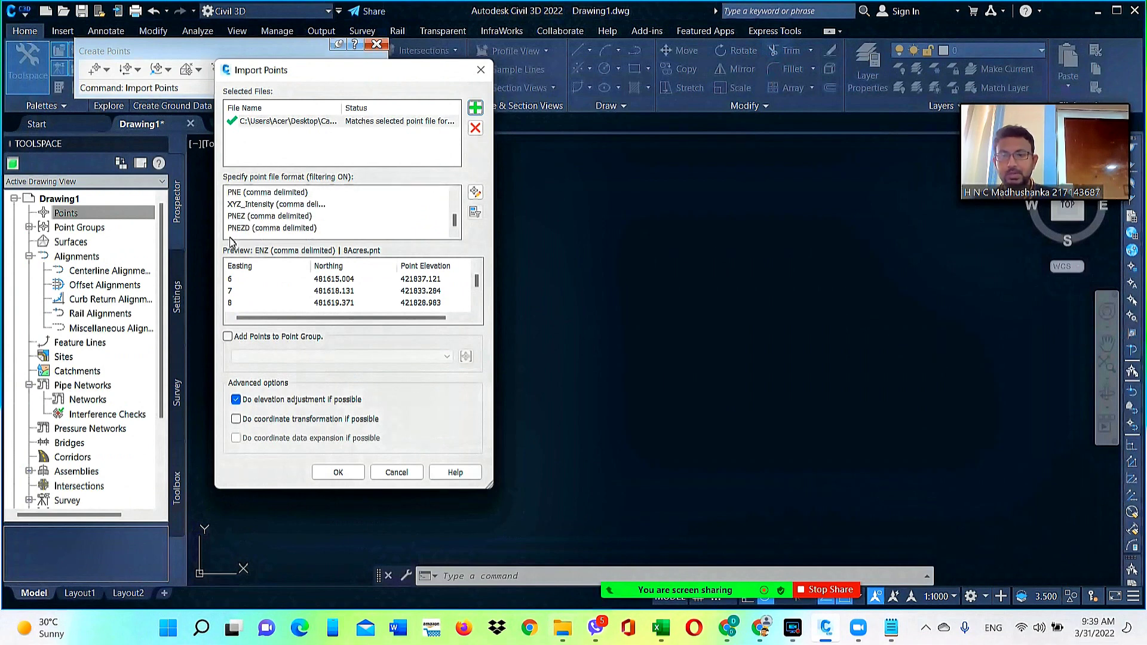
pyautogui.click(269, 230)
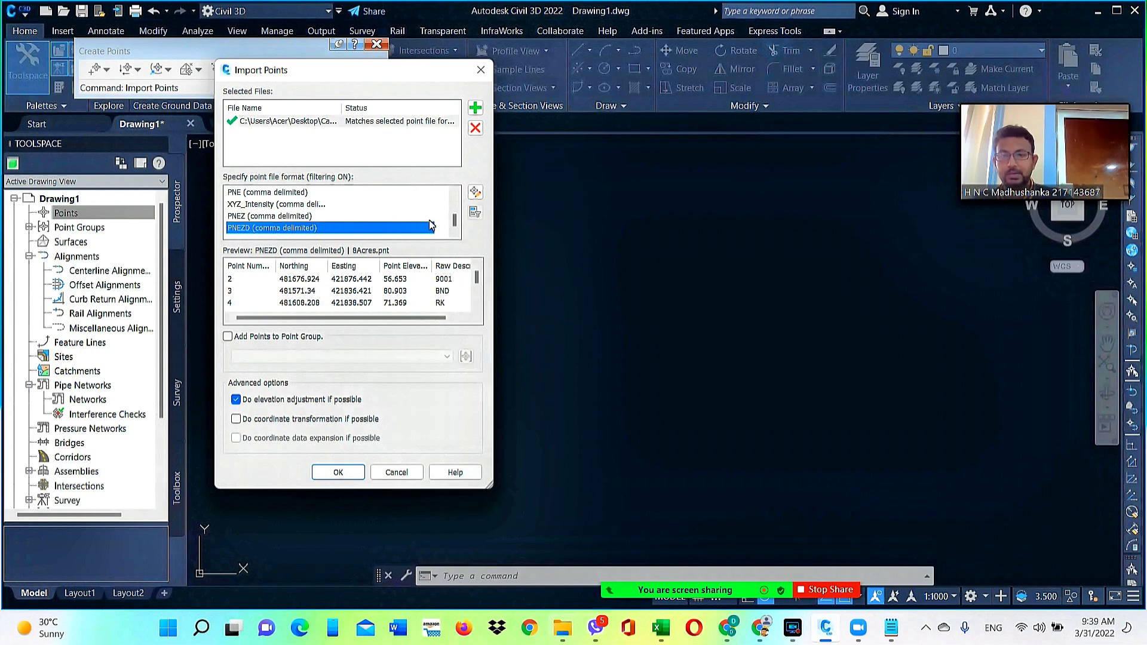
pyautogui.scroll(-1, 289, 296)
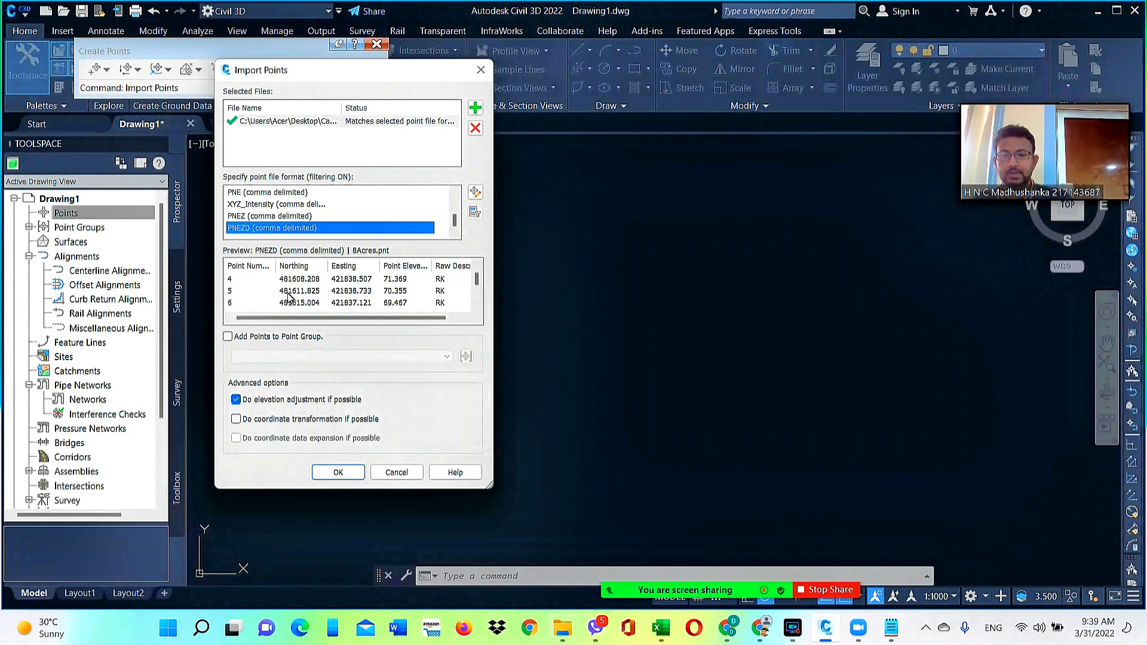
pyautogui.scroll(1, 302, 304)
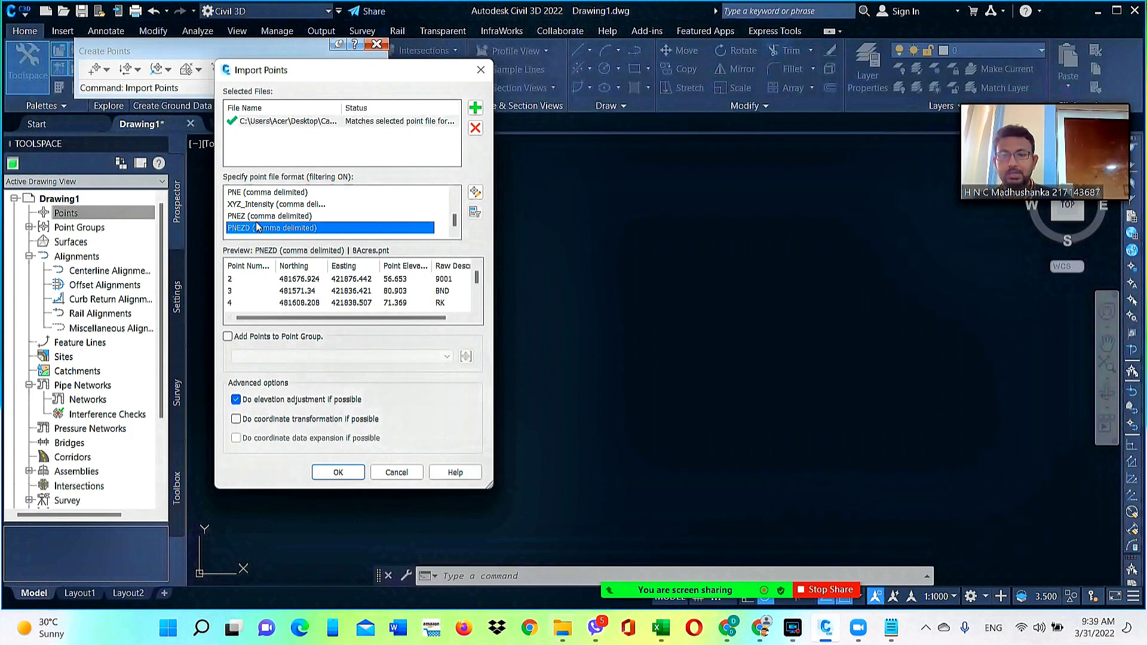
pyautogui.scroll(-1, 302, 224)
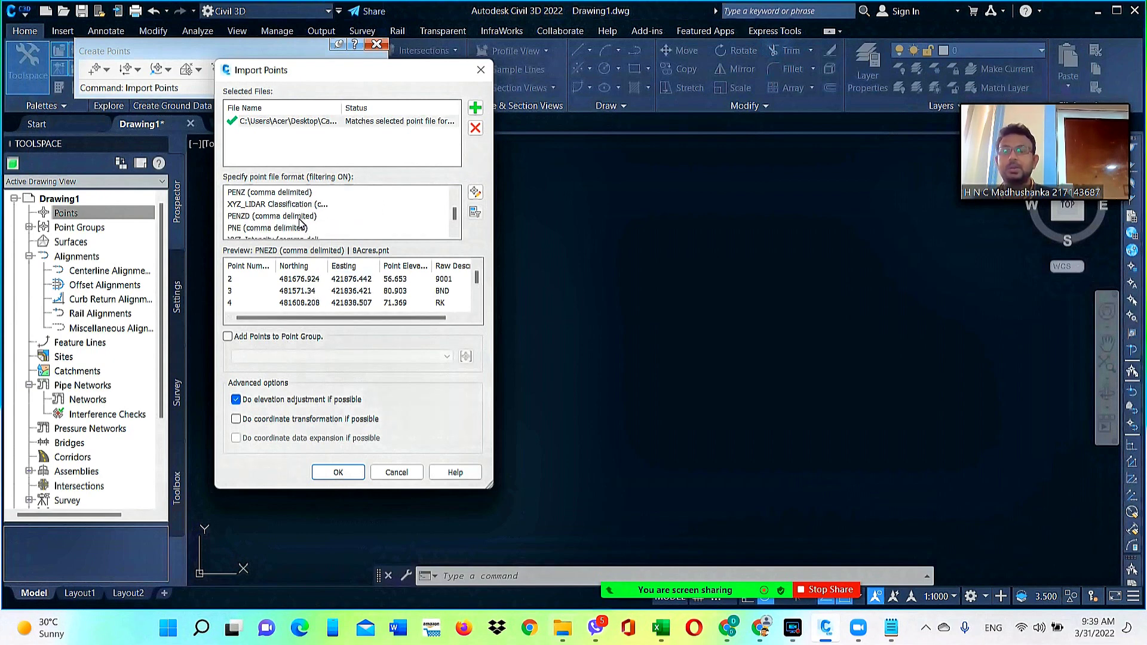
pyautogui.scroll(1, 322, 227)
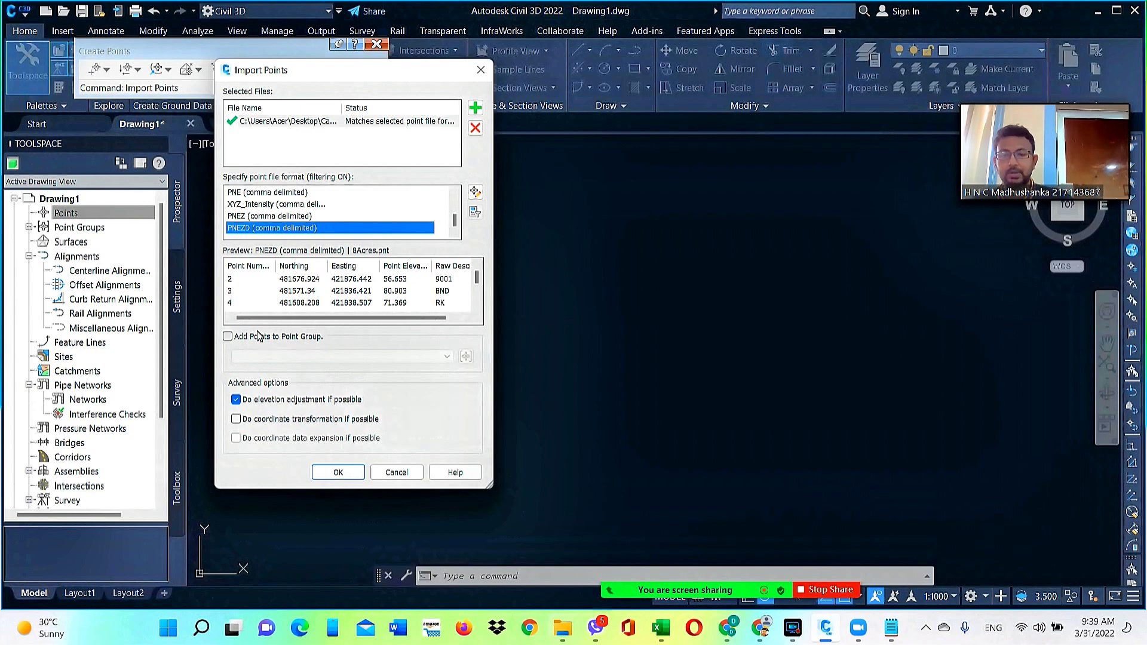
# - Assign the imported points to a new point group named 8Acres and run the import with elevation adjustment on
pyautogui.click(228, 336)
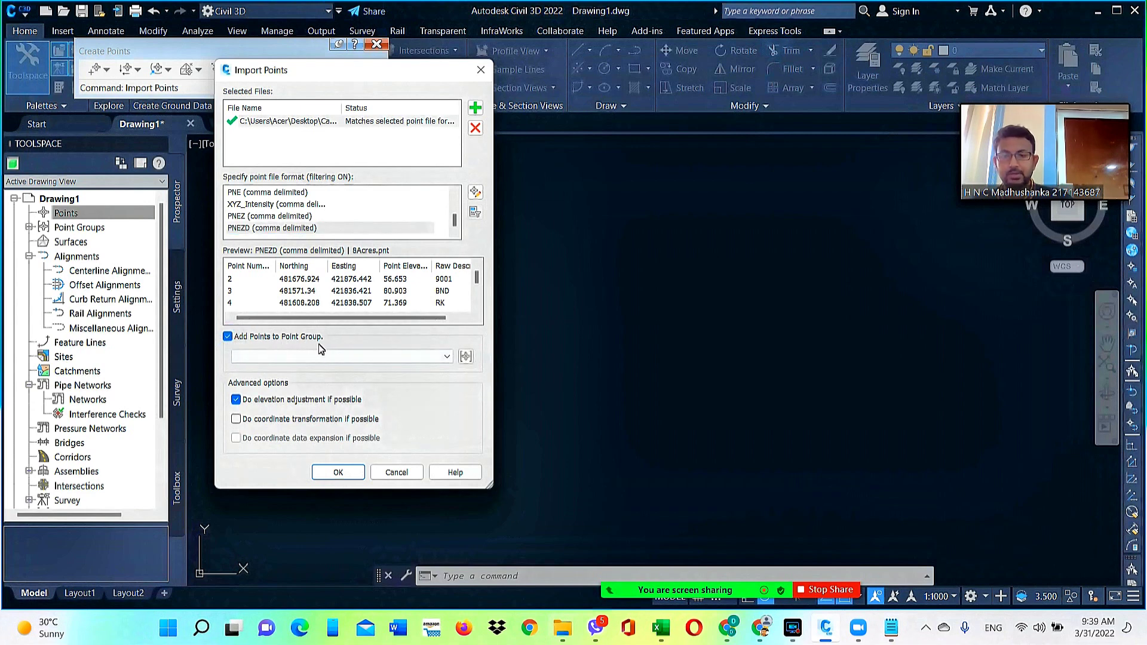
pyautogui.click(466, 357)
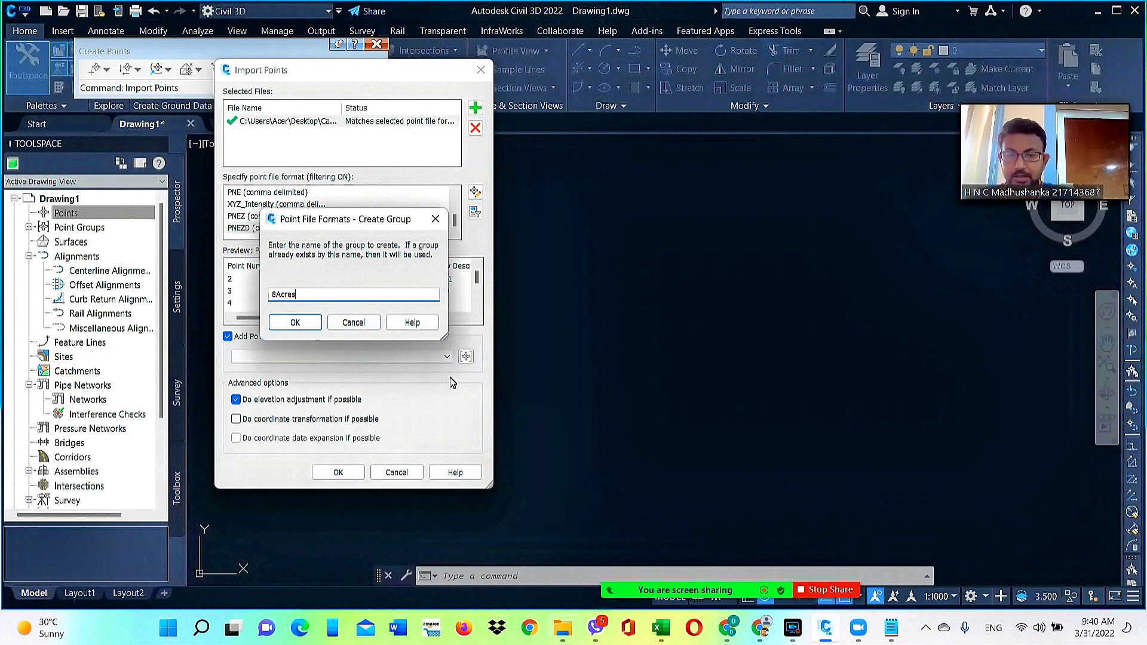
pyautogui.click(295, 323)
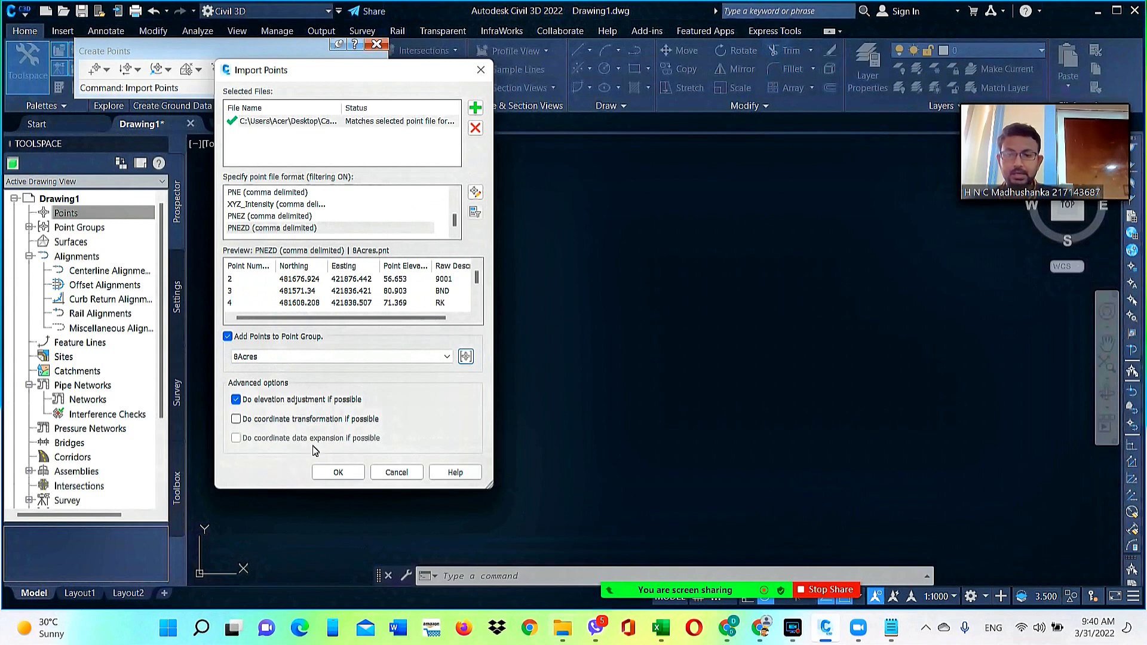
pyautogui.click(351, 479)
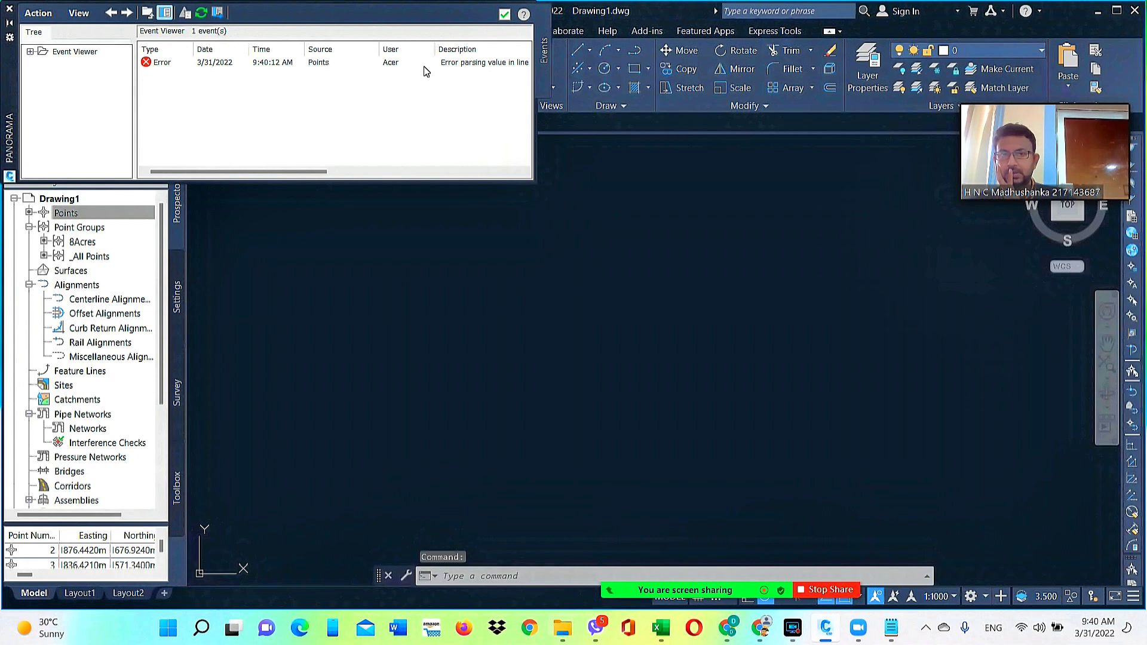
# - Examine the event logged for the point import, close the Event Viewer and select the 8Acres point group
pyautogui.click(468, 63)
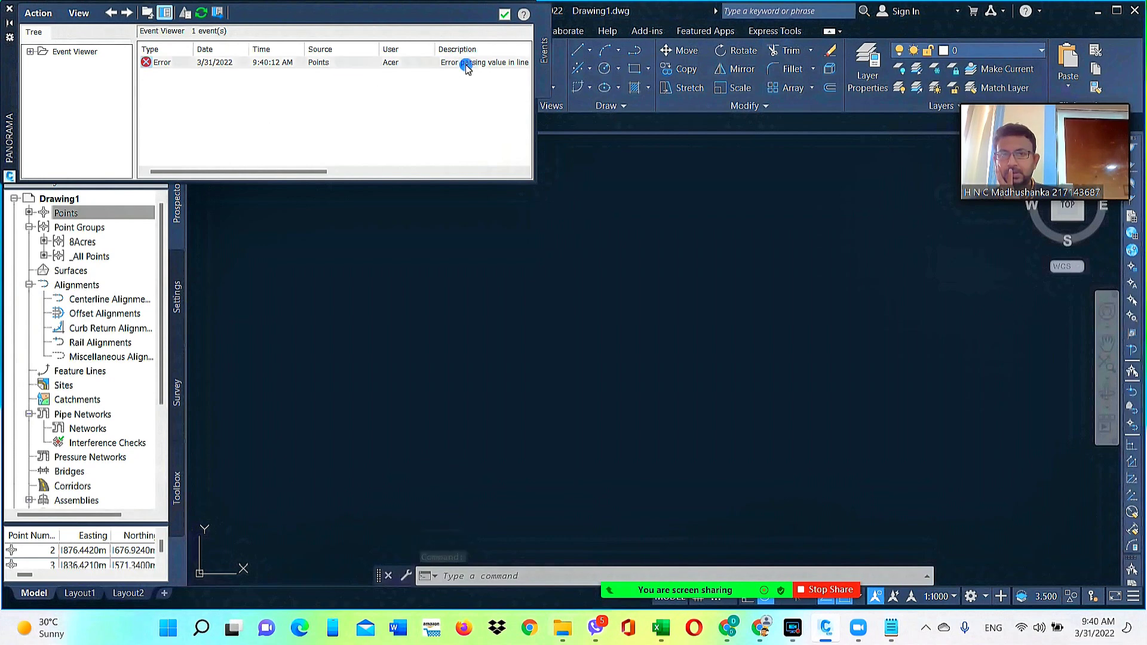
pyautogui.click(257, 63)
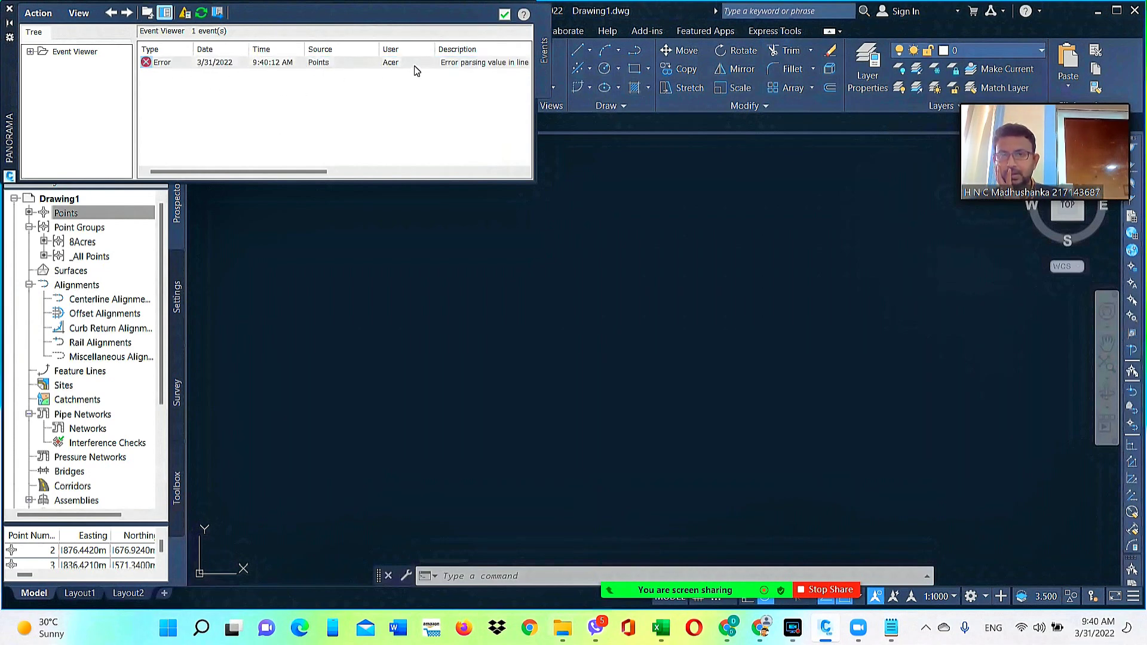
pyautogui.click(506, 63)
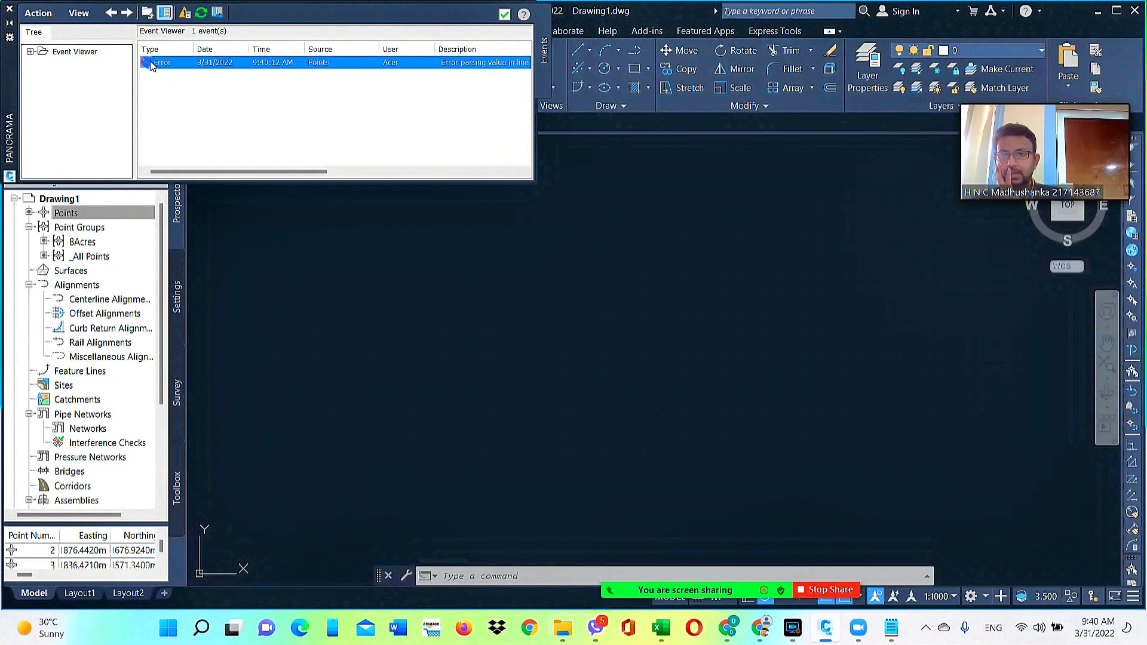
pyautogui.click(505, 18)
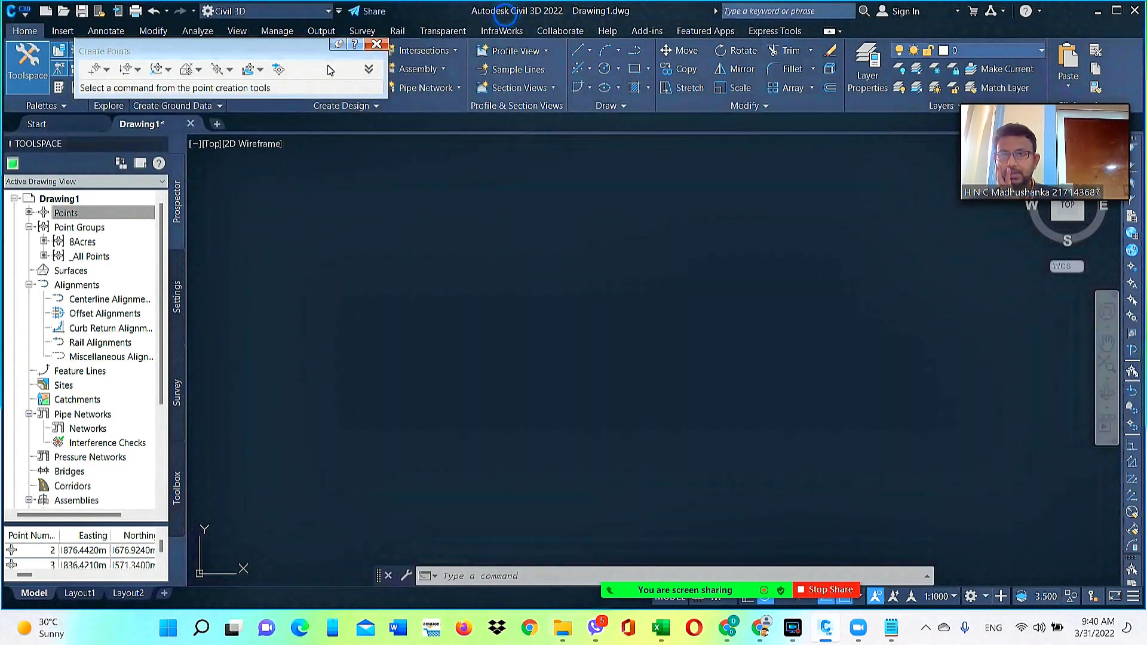
pyautogui.click(72, 248)
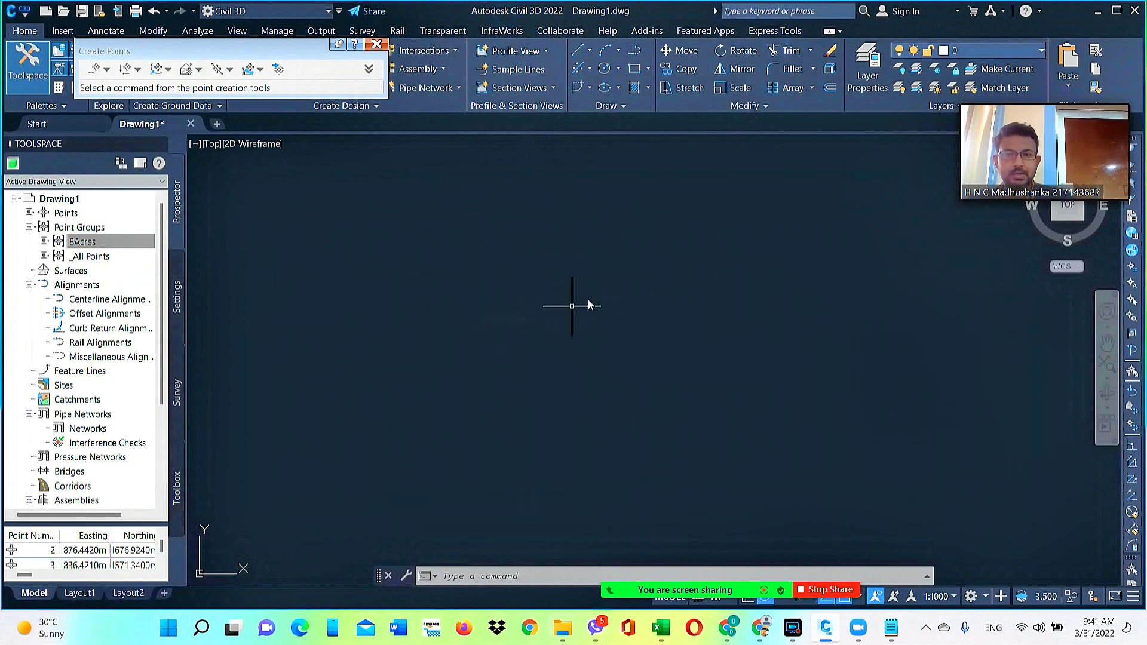
# - Zoom to the drawing extents and examine the imported survey points and their overlapping labels up close and as a whole
pyautogui.click(1107, 371)
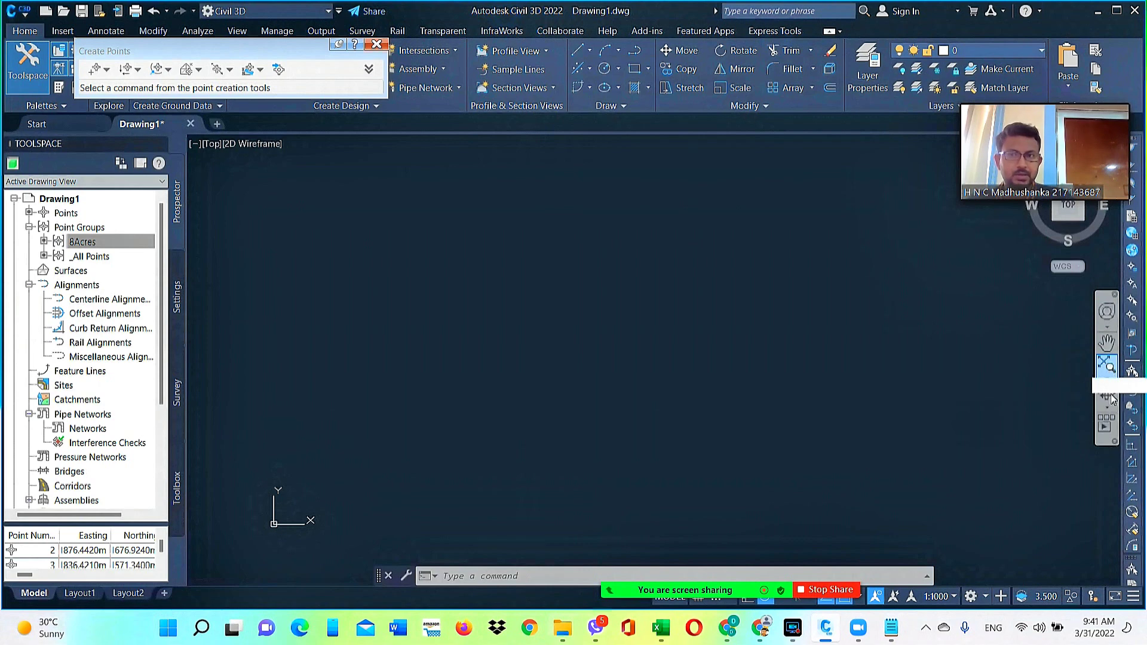
pyautogui.middleClick(979, 369)
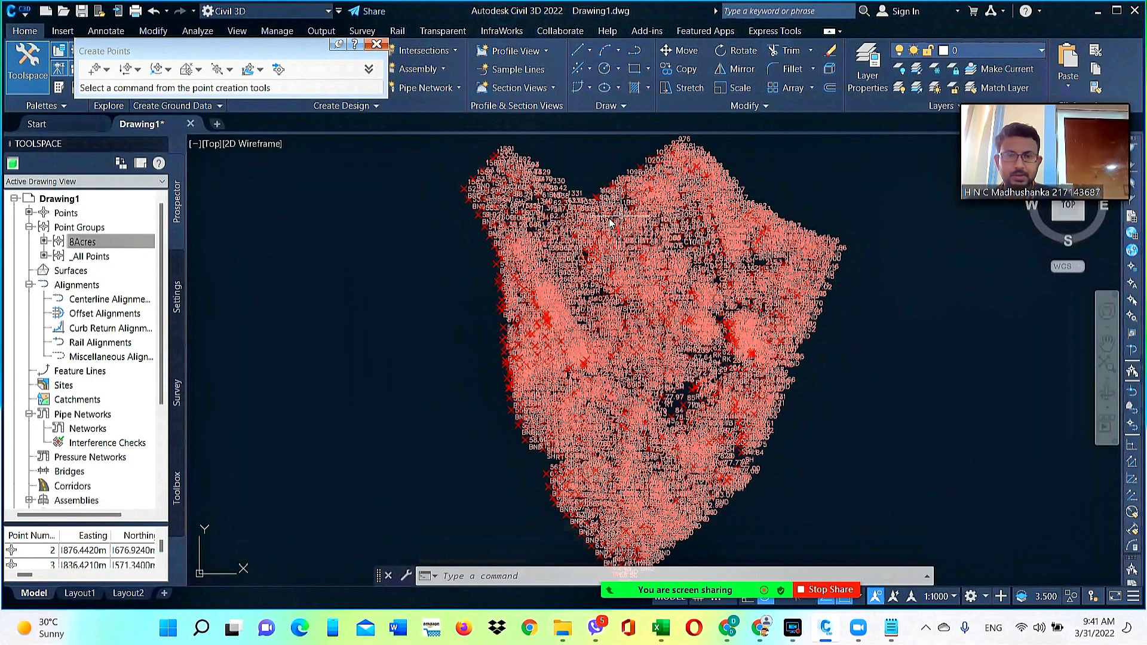
pyautogui.scroll(2, 702, 376)
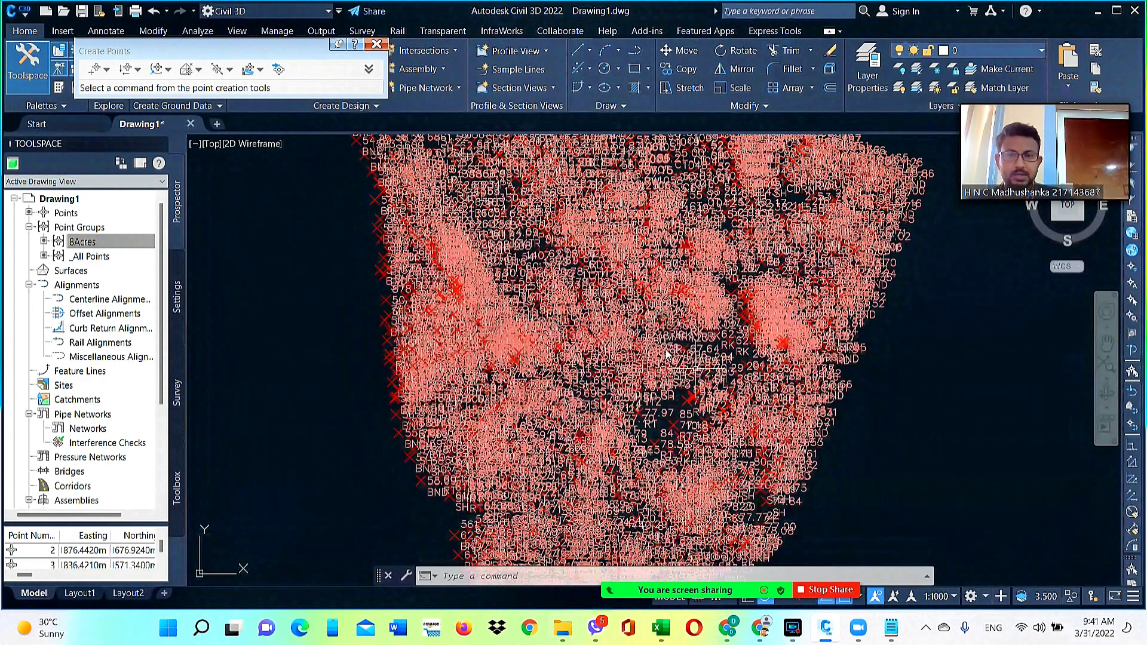
pyautogui.scroll(-4, 683, 351)
pyautogui.scroll(3, 645, 370)
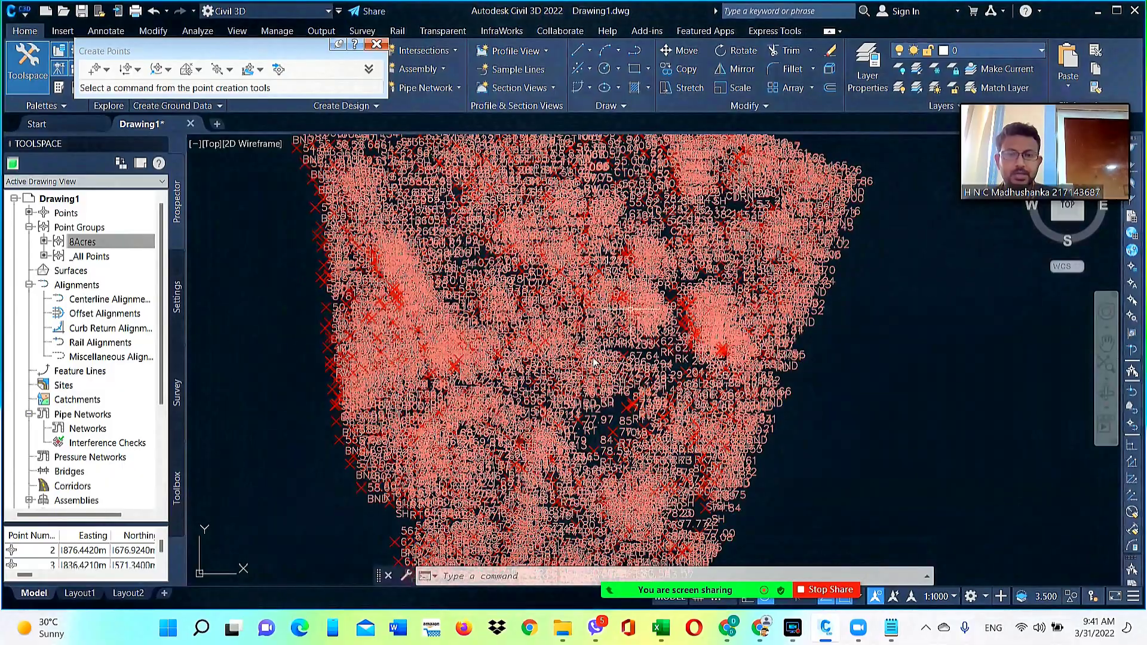
pyautogui.scroll(-2, 567, 287)
pyautogui.scroll(4, 545, 273)
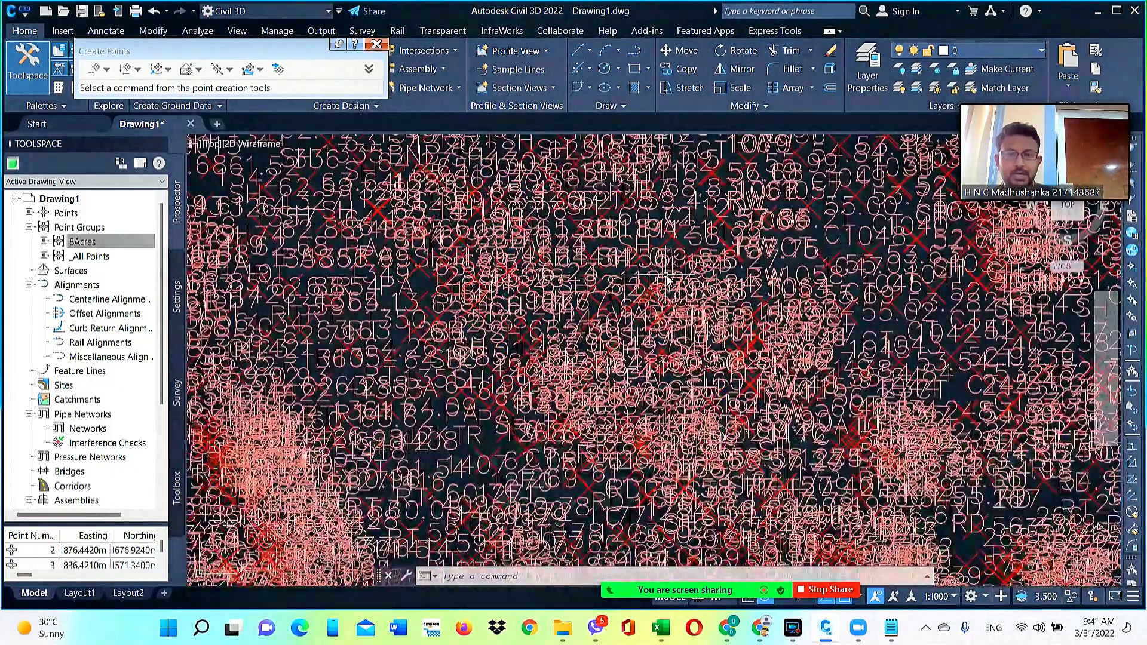
pyautogui.scroll(2, 635, 281)
pyautogui.scroll(-6, 635, 281)
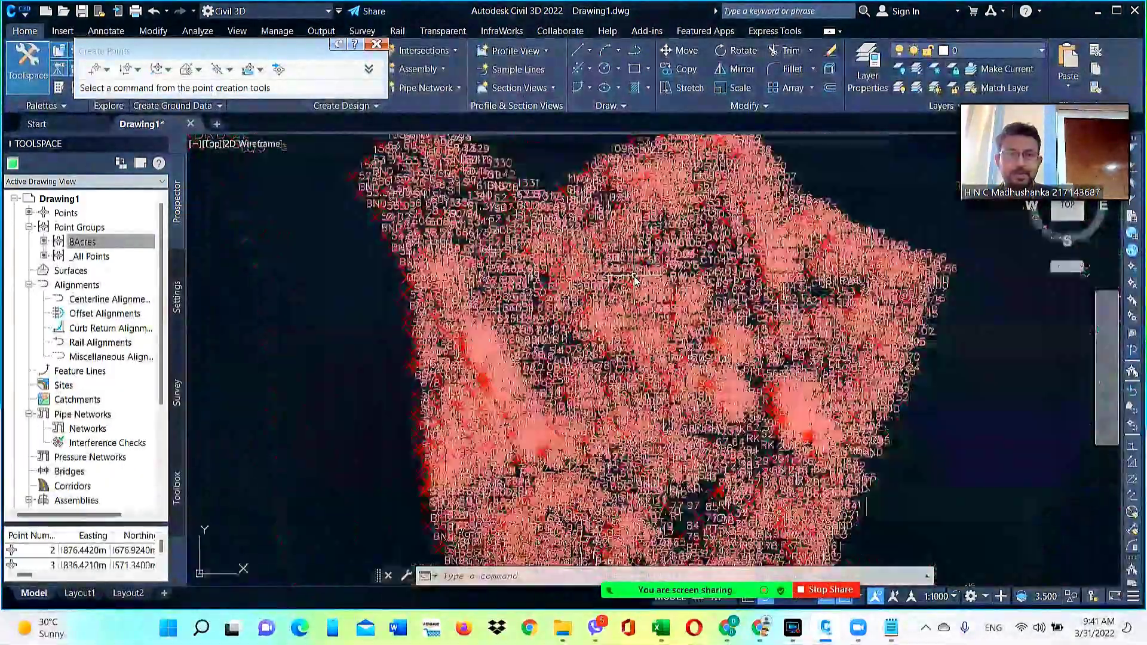
pyautogui.scroll(-1, 659, 261)
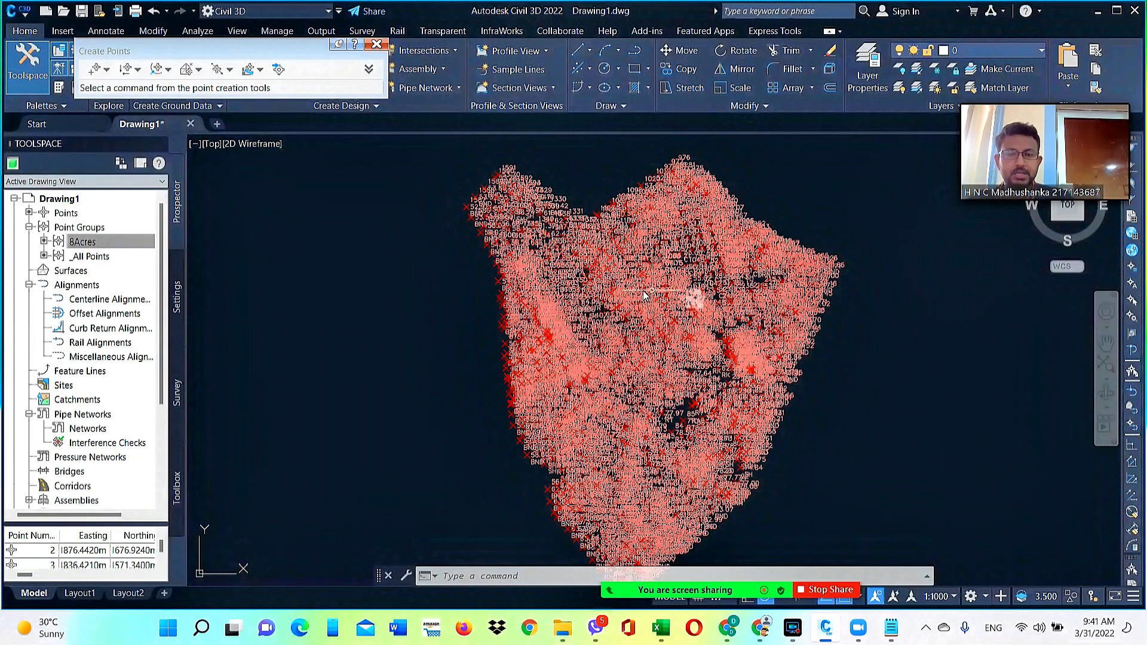
pyautogui.scroll(2, 643, 293)
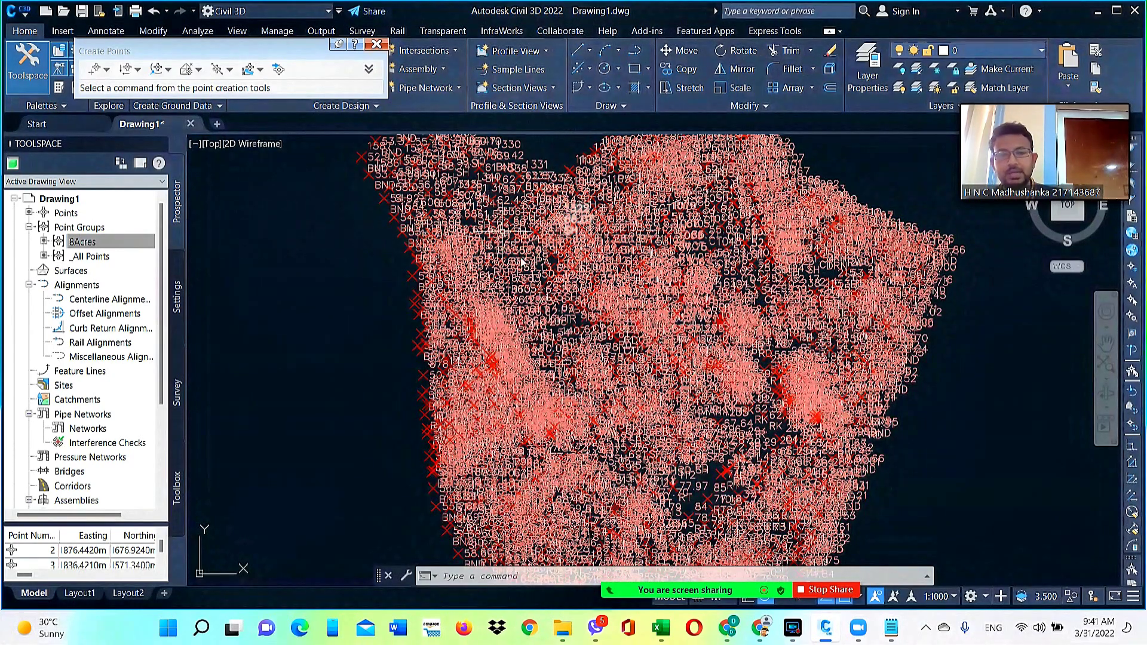
# - Edit the Basic point style used by the 8Acres point group, setting its marker size to 0.25 mm
pyautogui.click(54, 245)
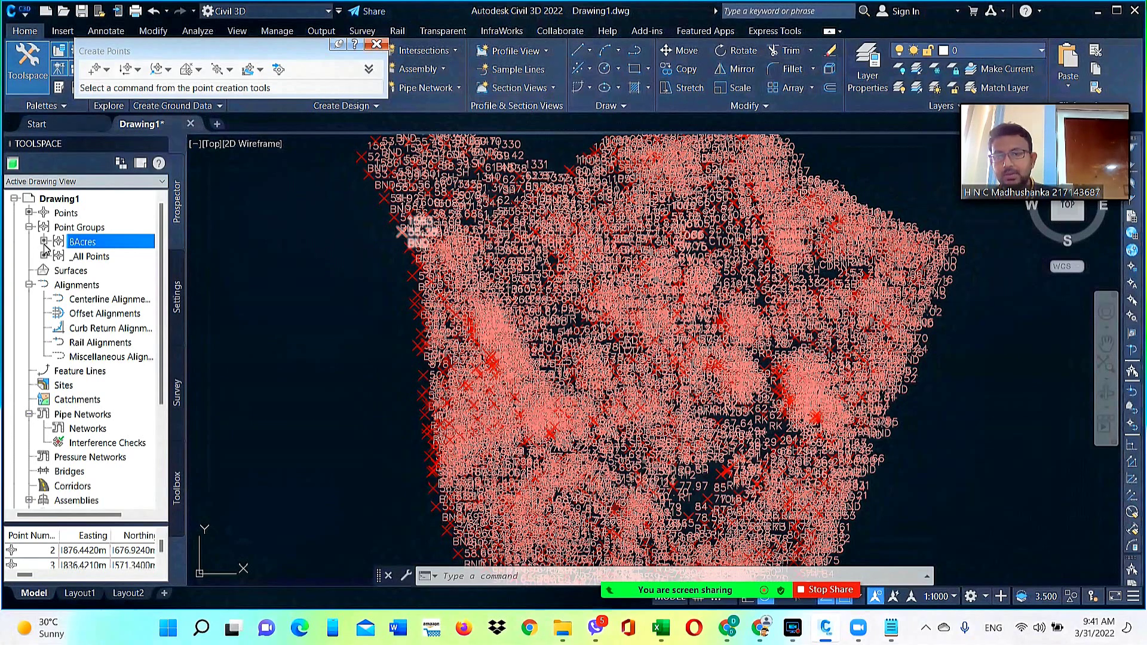
pyautogui.rightClick(95, 247)
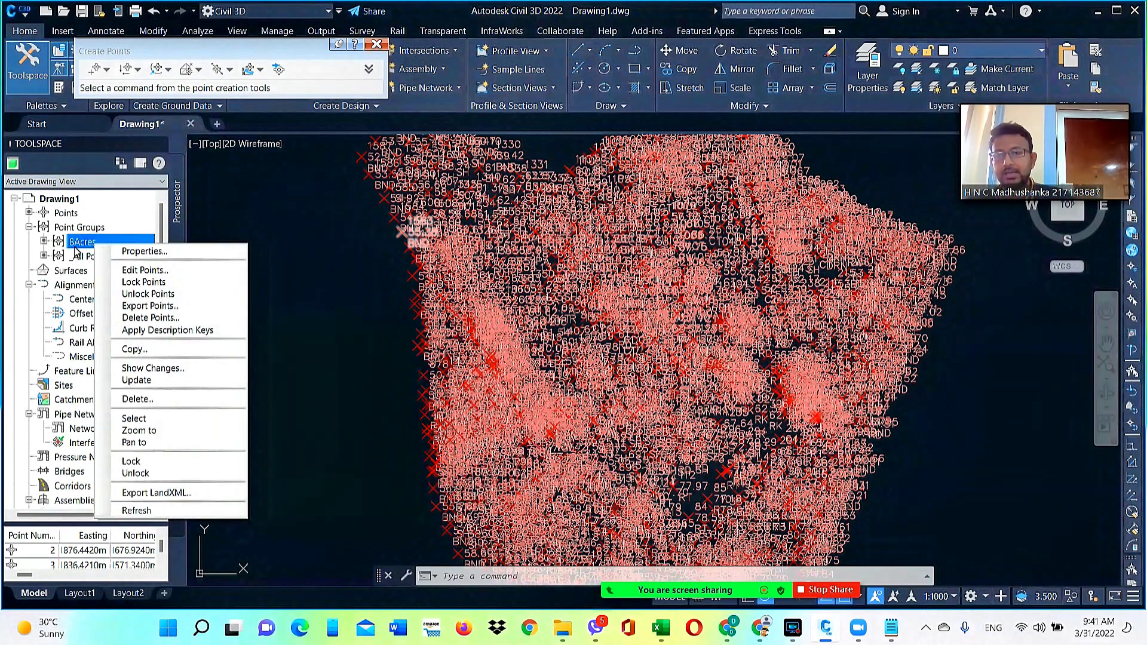
pyautogui.click(134, 253)
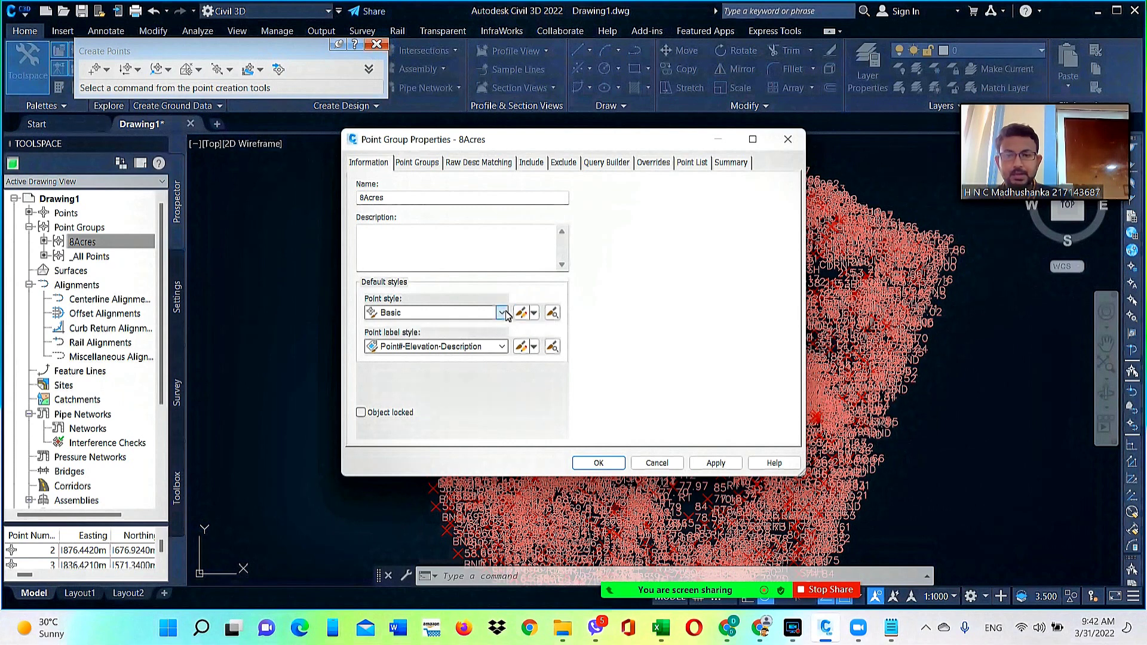
pyautogui.click(535, 314)
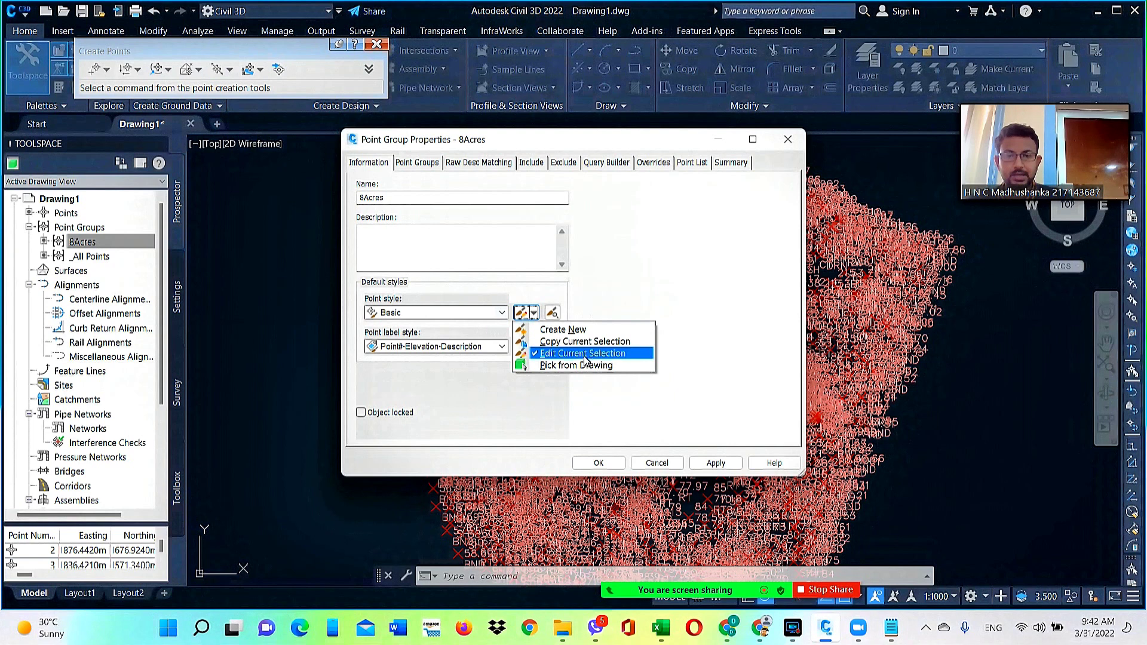
pyautogui.click(615, 354)
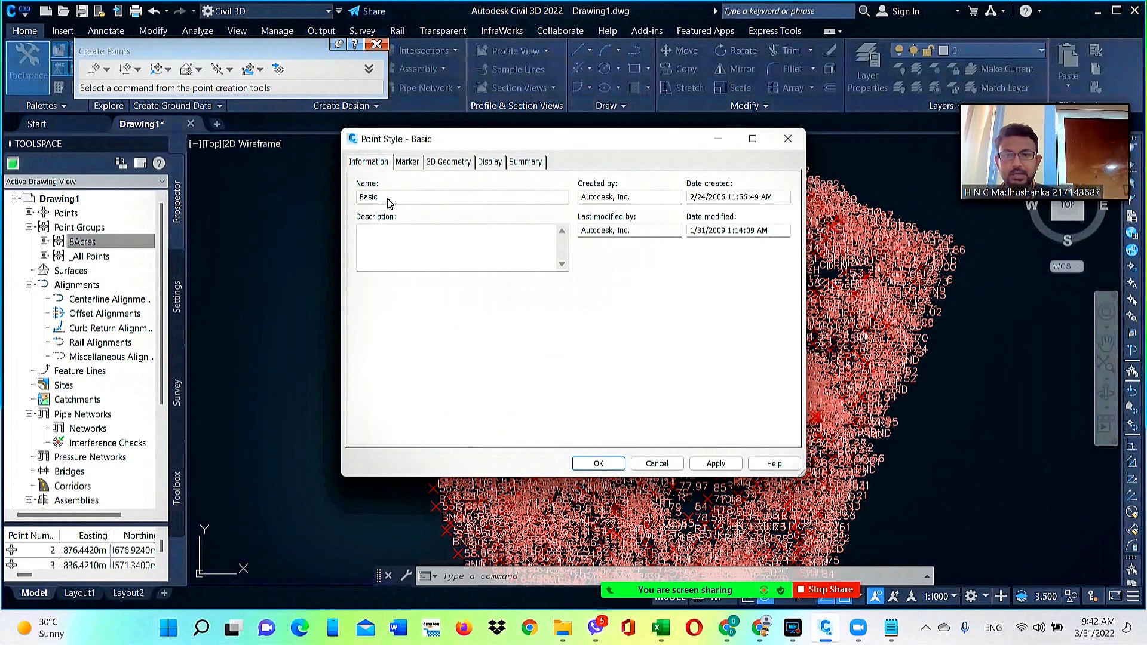
pyautogui.click(404, 162)
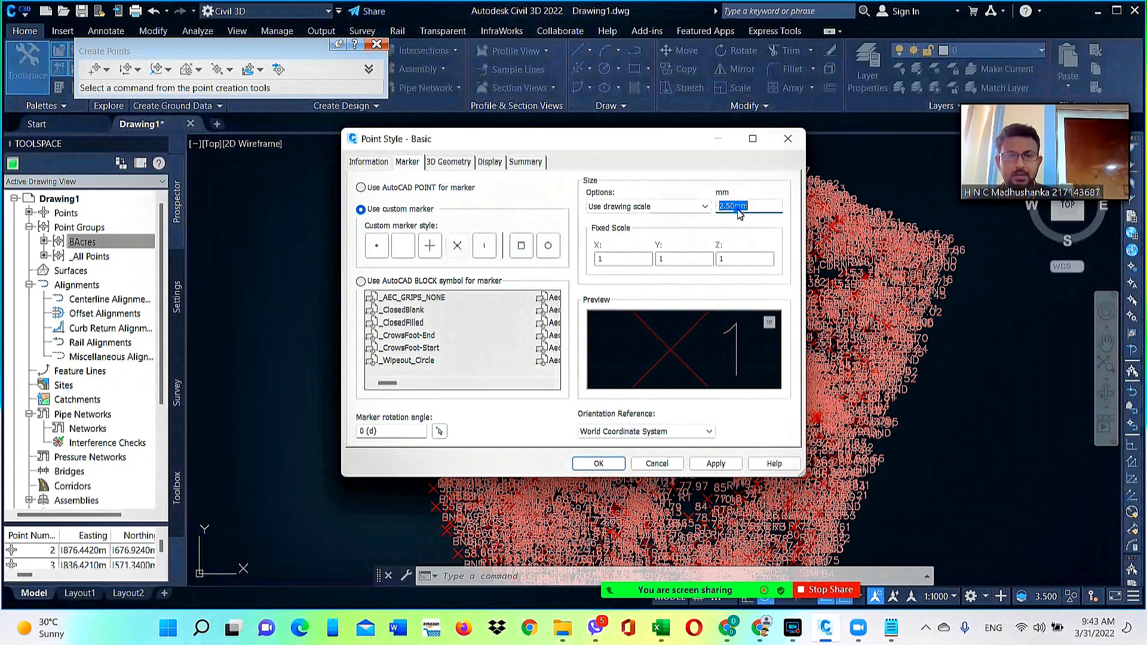
pyautogui.click(690, 209)
pyautogui.click(726, 209)
pyautogui.press('BackSpace')
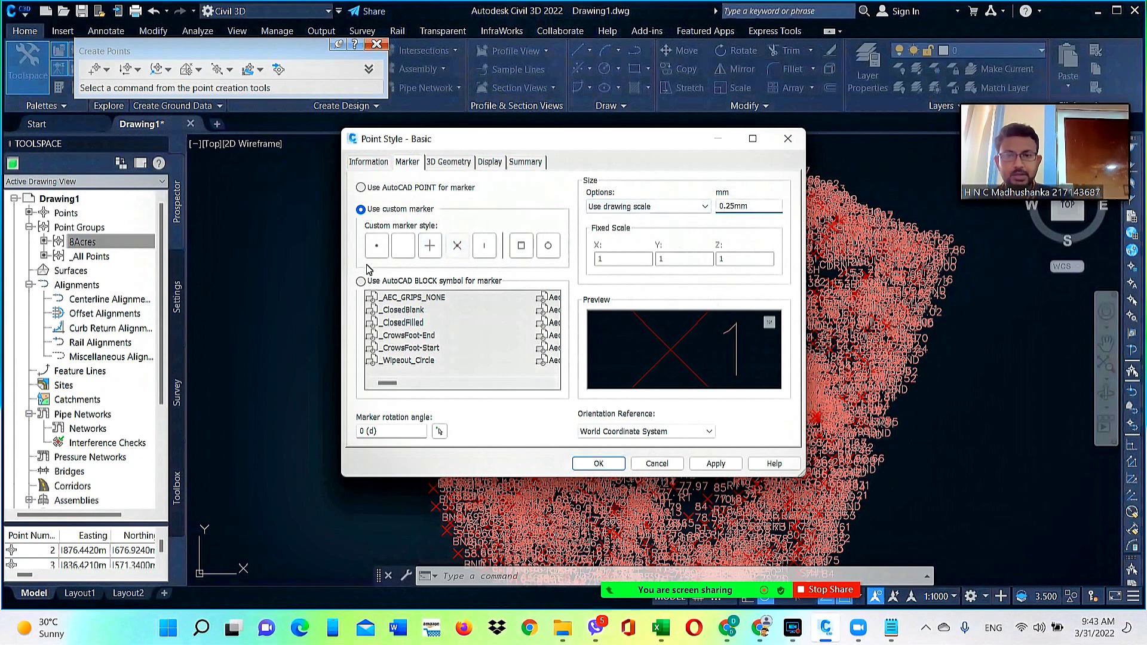
# - Change the Basic style's custom marker to a plus sign and apply the style to the 8Acres group
pyautogui.click(430, 250)
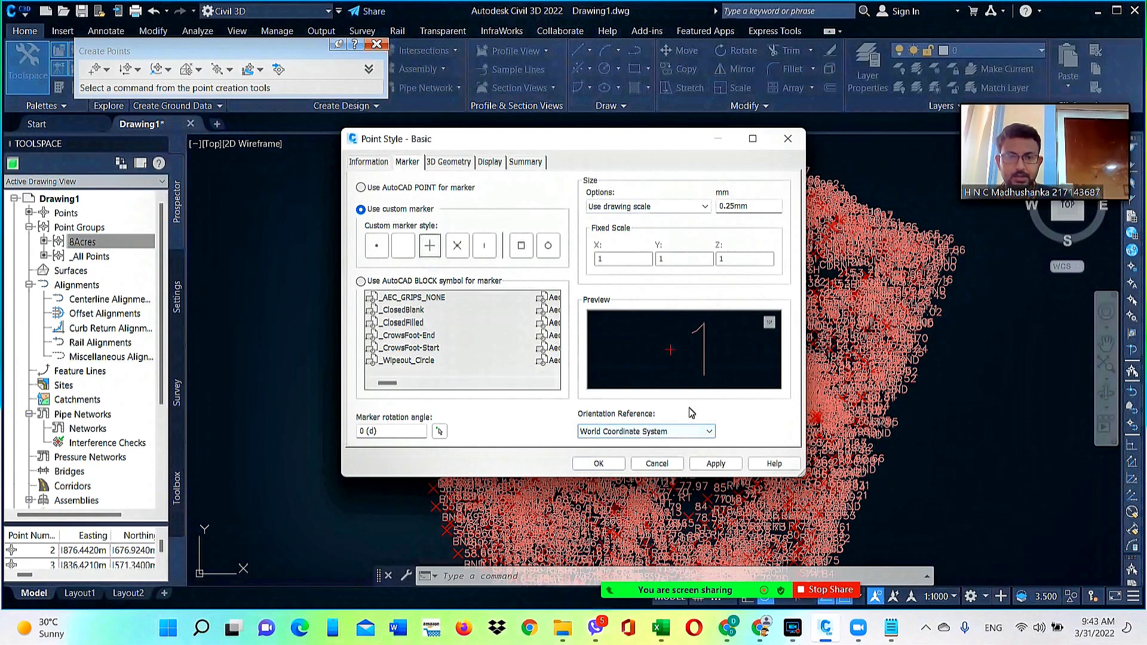
pyautogui.click(716, 466)
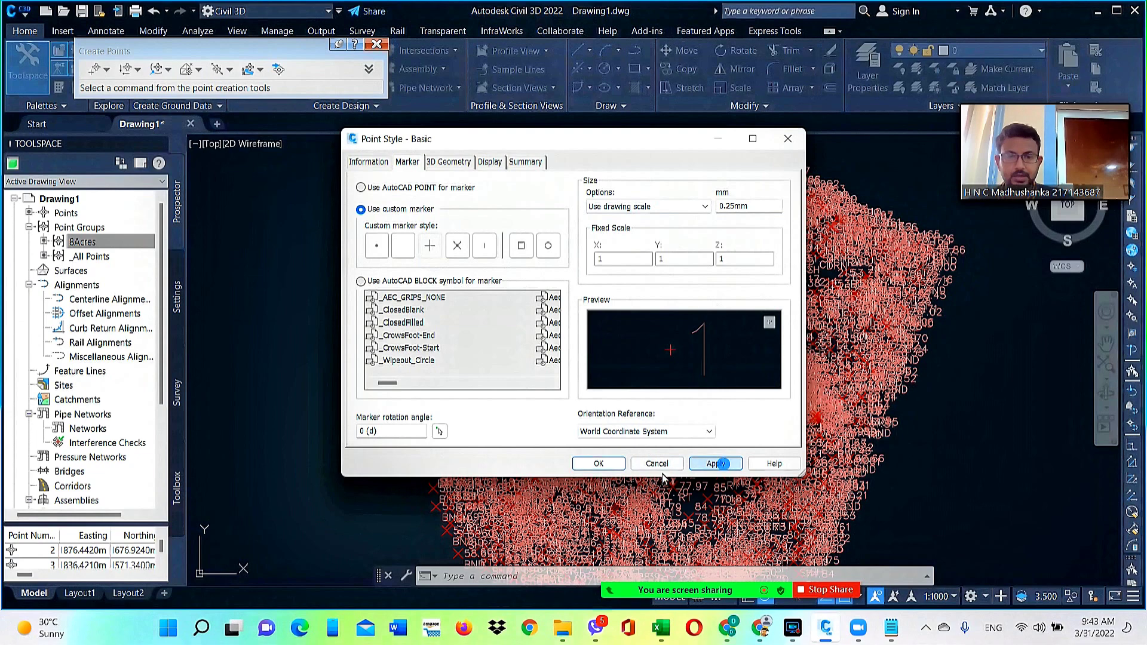
pyautogui.click(598, 465)
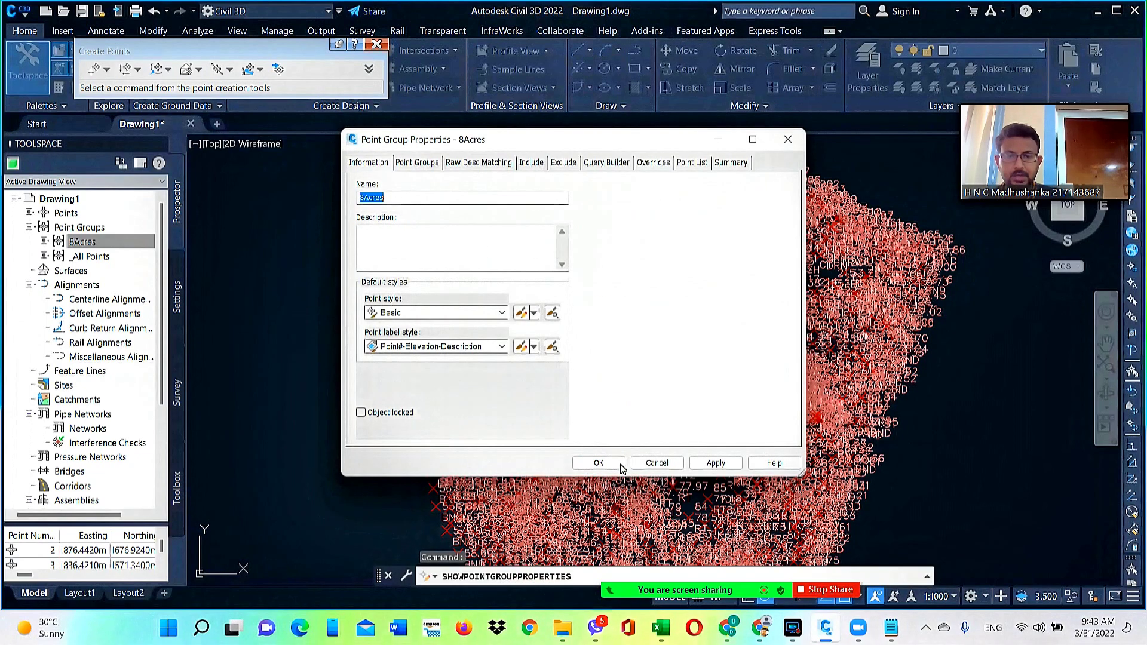
pyautogui.click(703, 468)
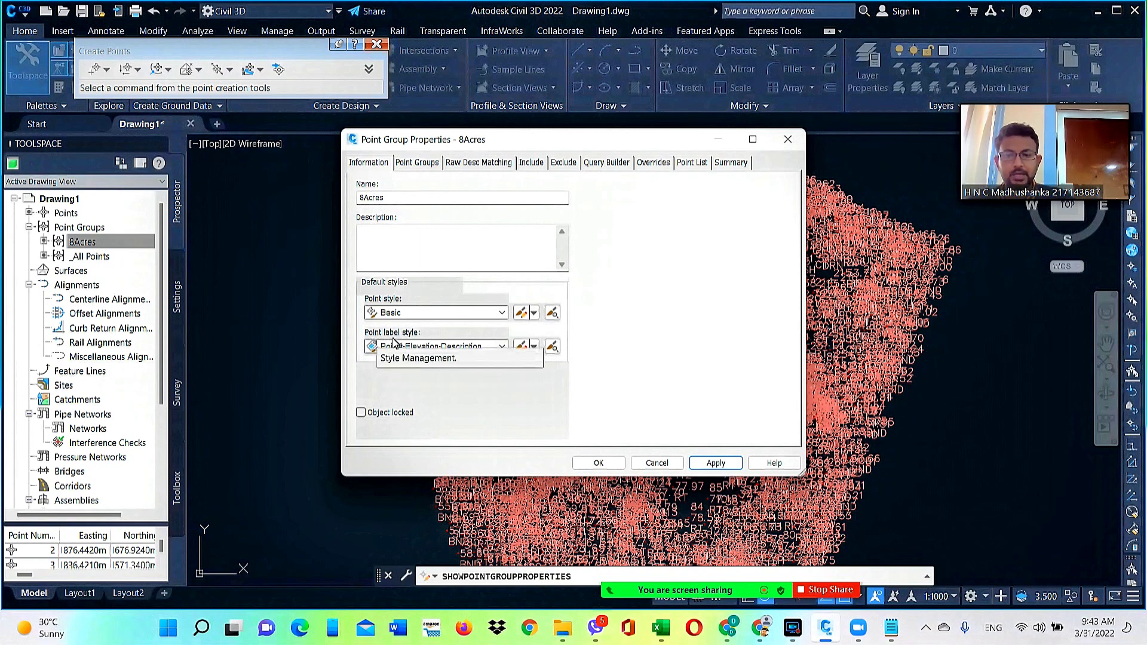
# - Set the 8Acres point label style to Description Only and open that label style for editing
pyautogui.click(510, 349)
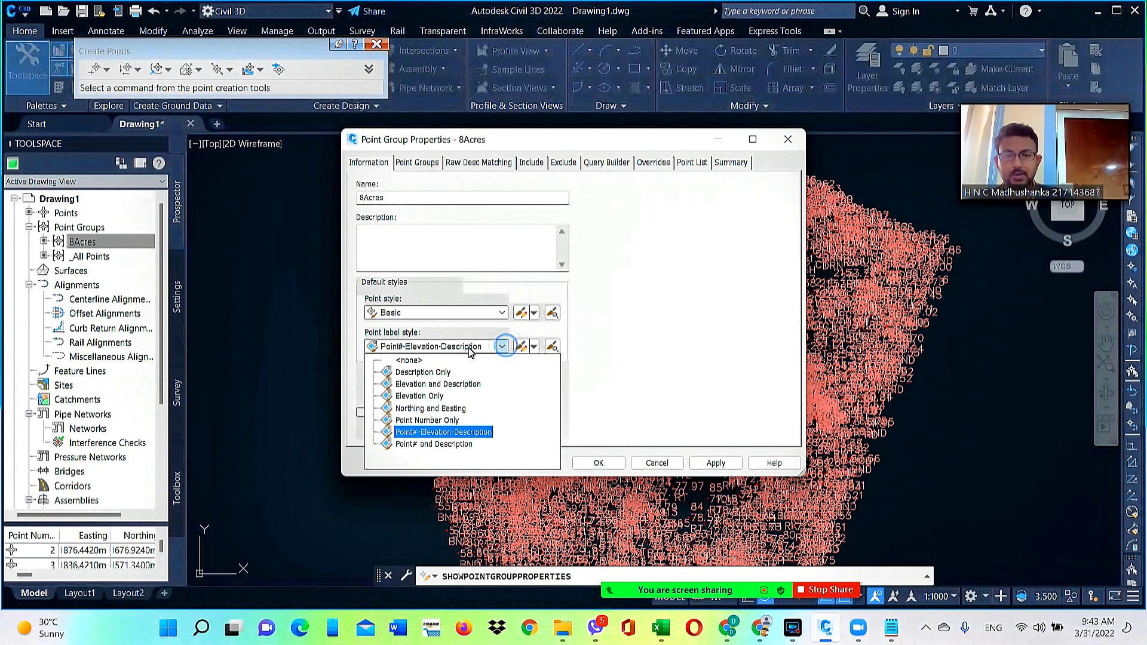
pyautogui.click(434, 375)
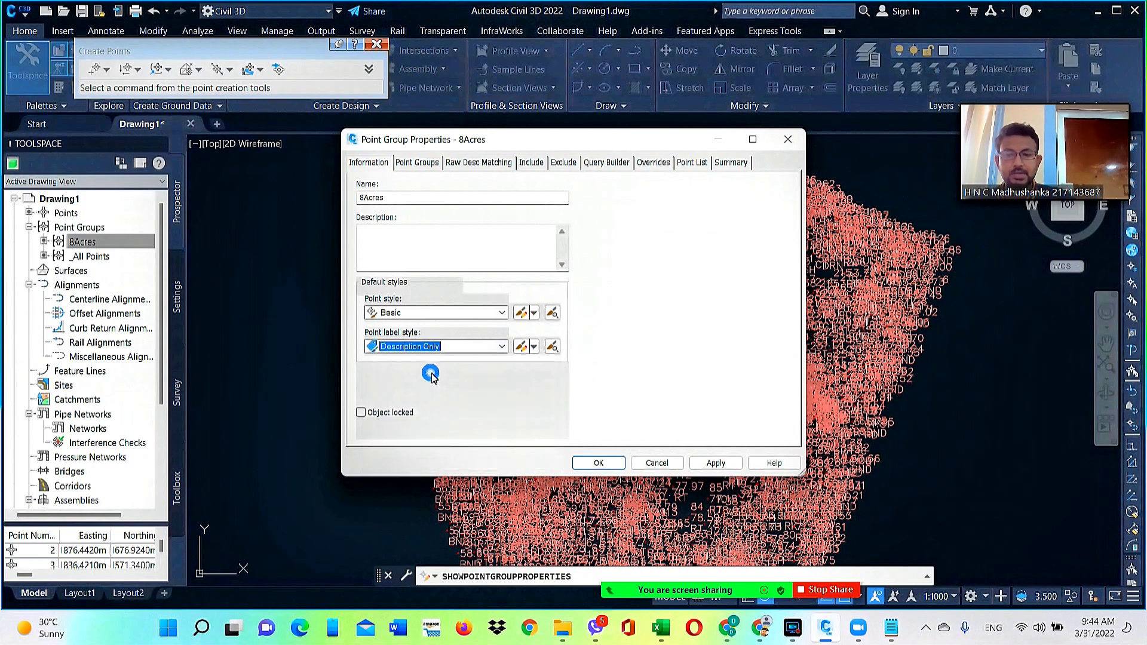
pyautogui.click(535, 352)
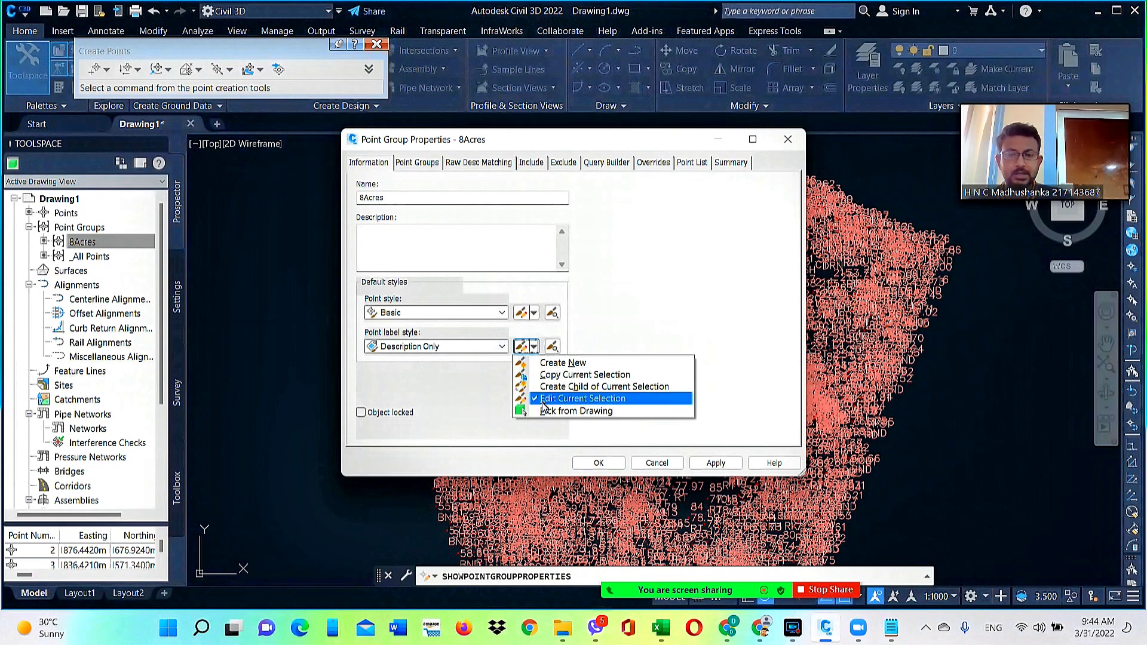
pyautogui.click(576, 404)
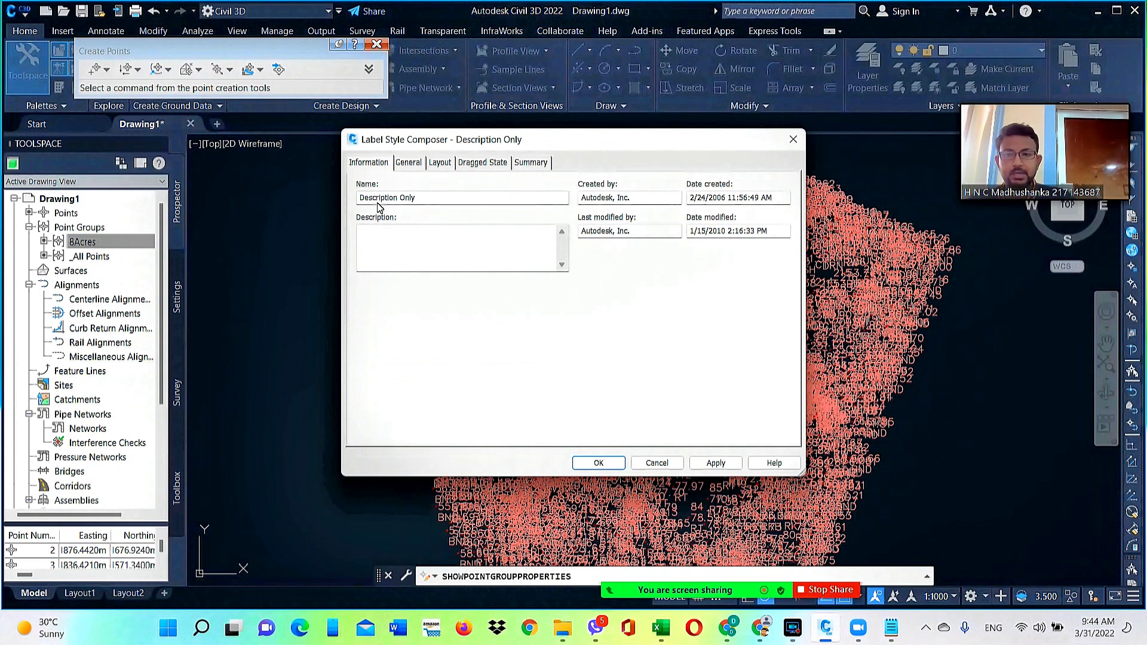
# - Set the Point Description component's text height to 0.25 mm in the Description Only label style and accept the change
pyautogui.click(410, 164)
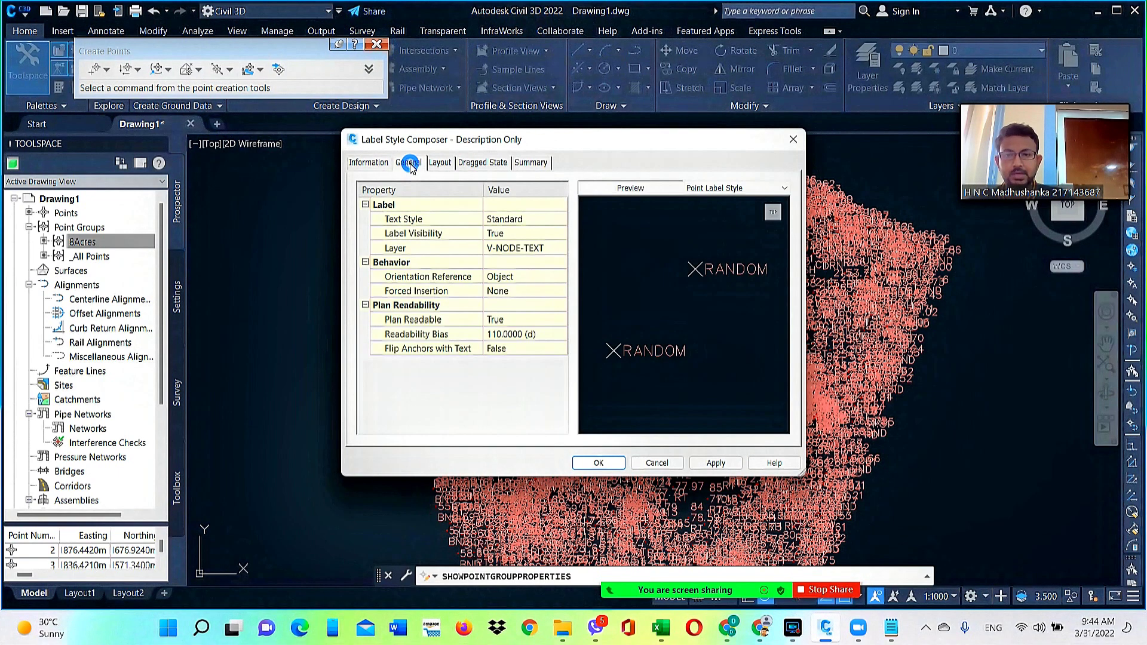
pyautogui.click(440, 164)
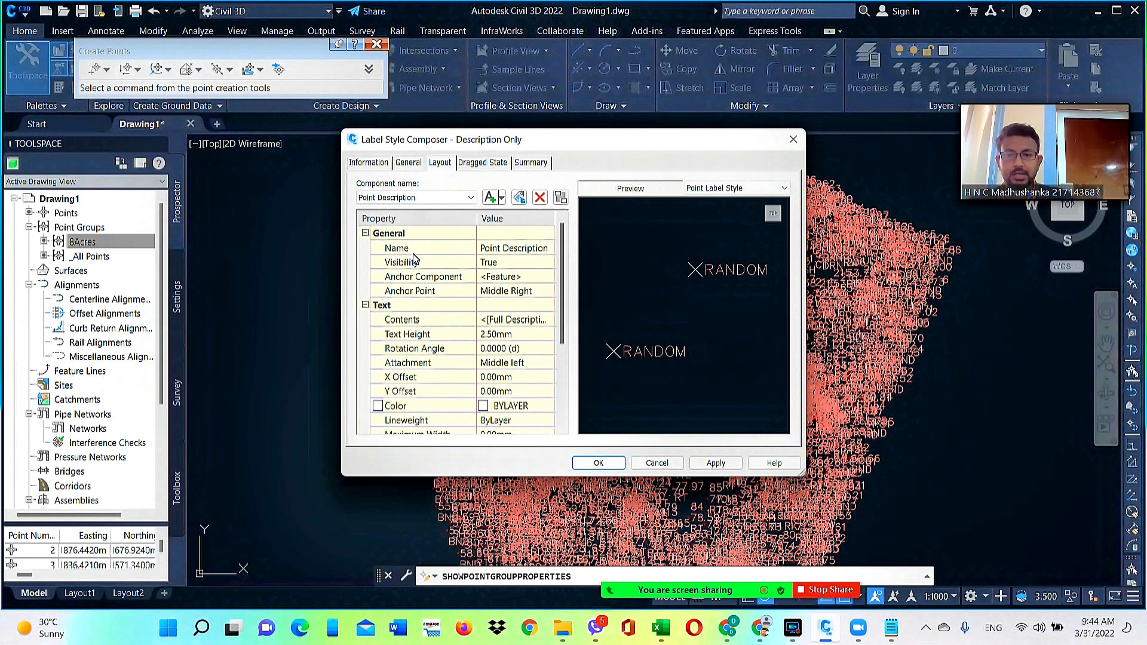
pyautogui.click(484, 335)
pyautogui.click(484, 337)
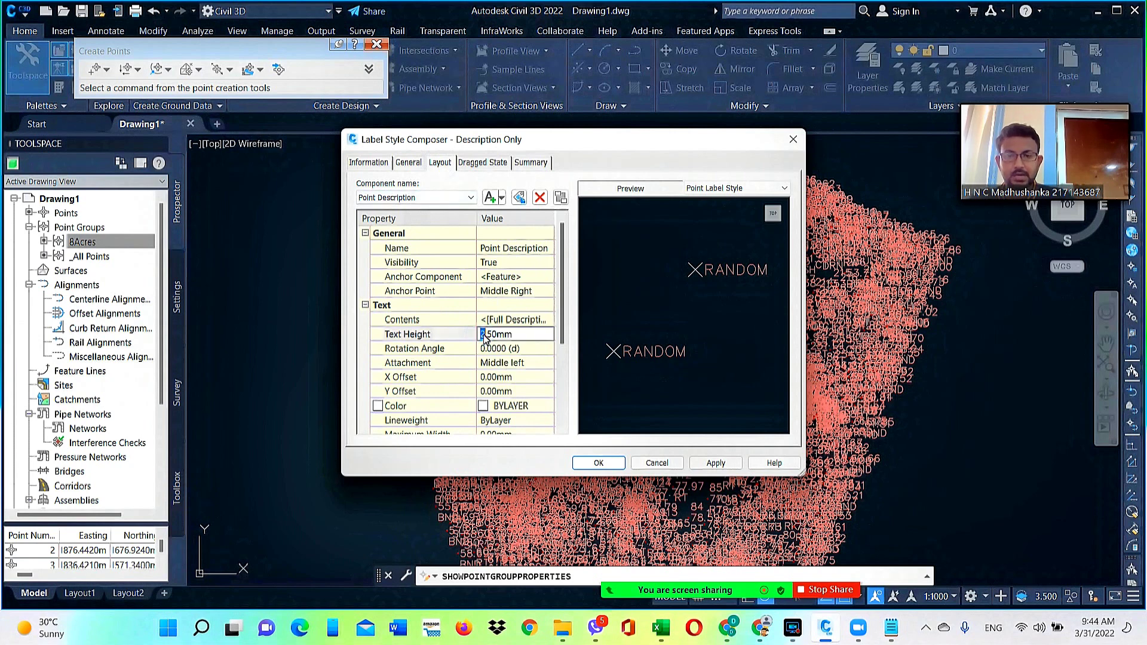
pyautogui.write('0')
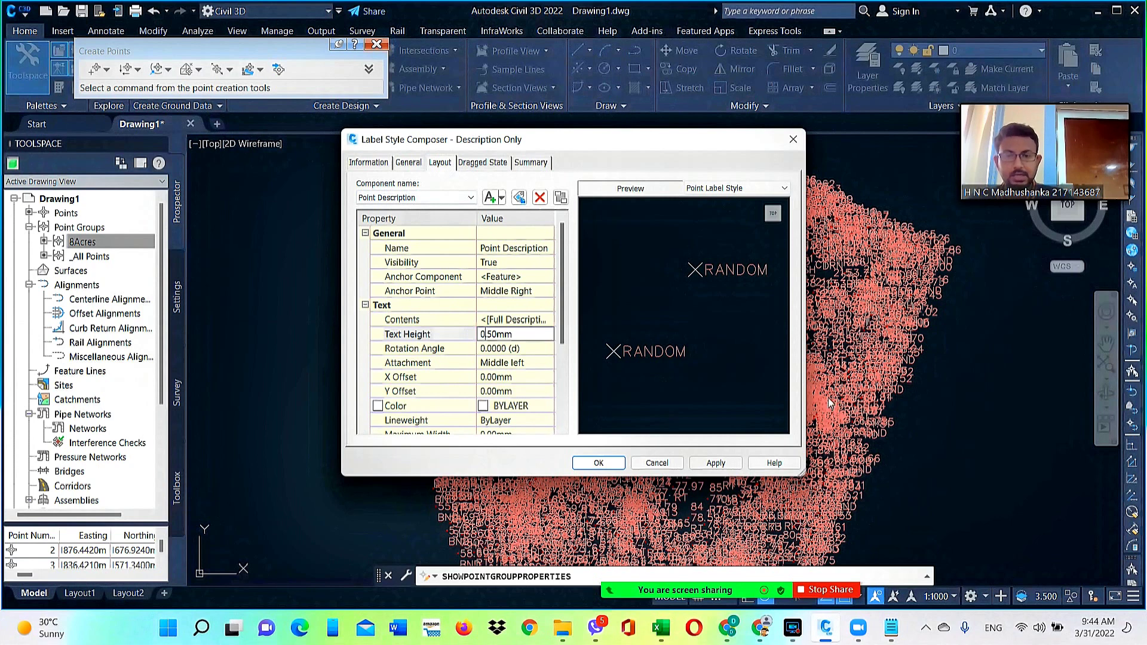
pyautogui.click(492, 335)
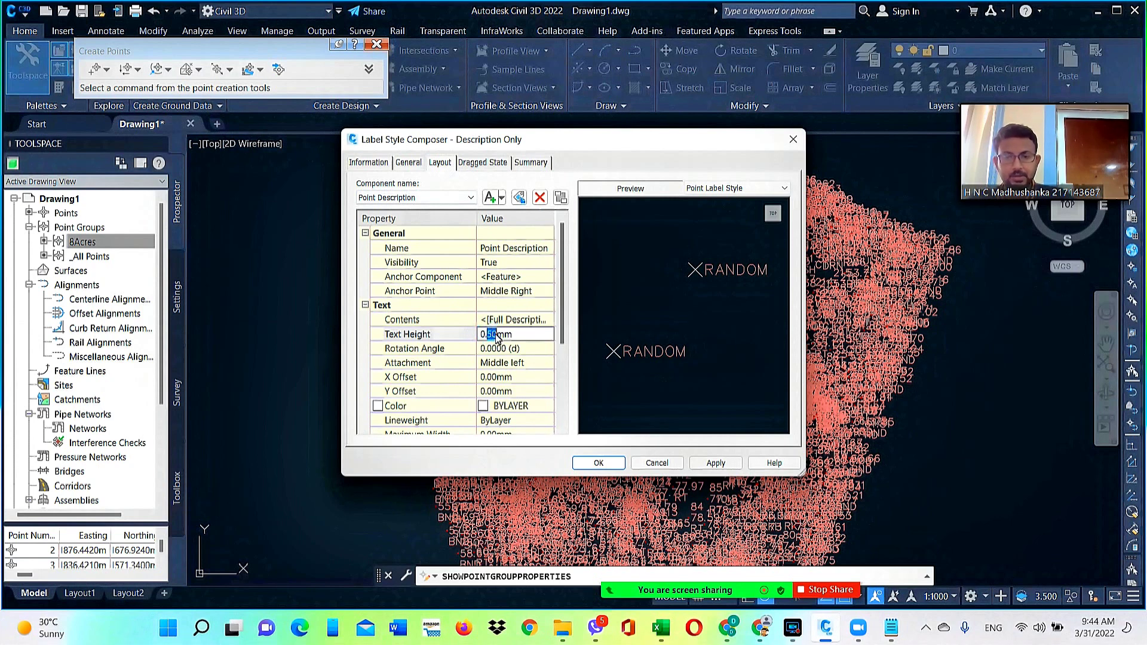
pyautogui.write('25')
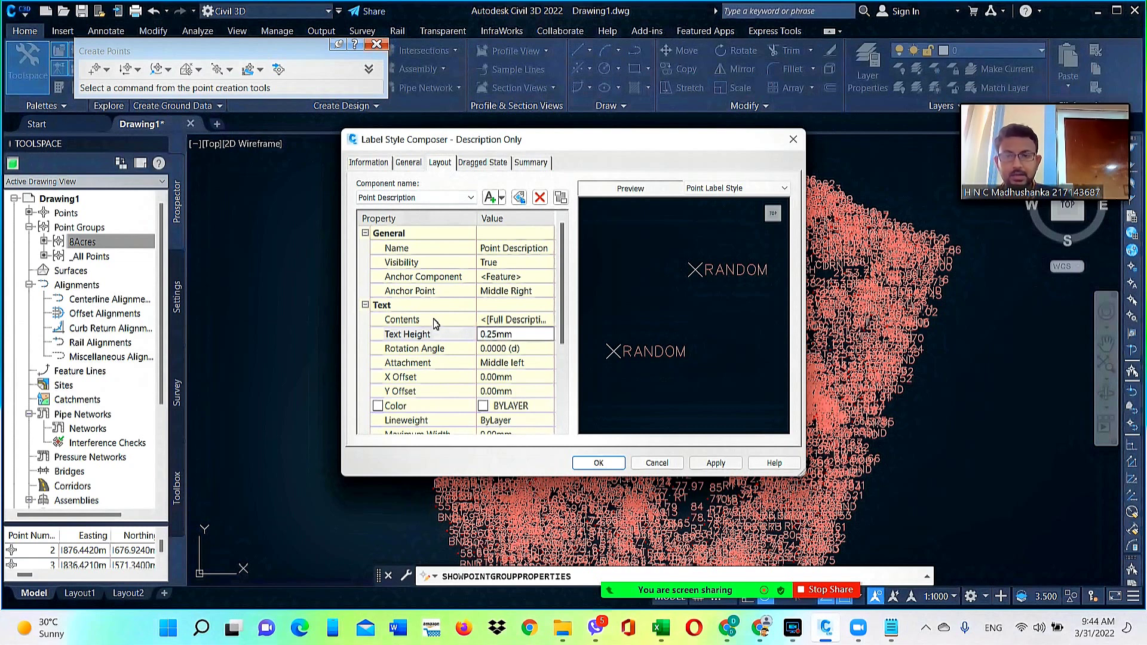
pyautogui.click(465, 336)
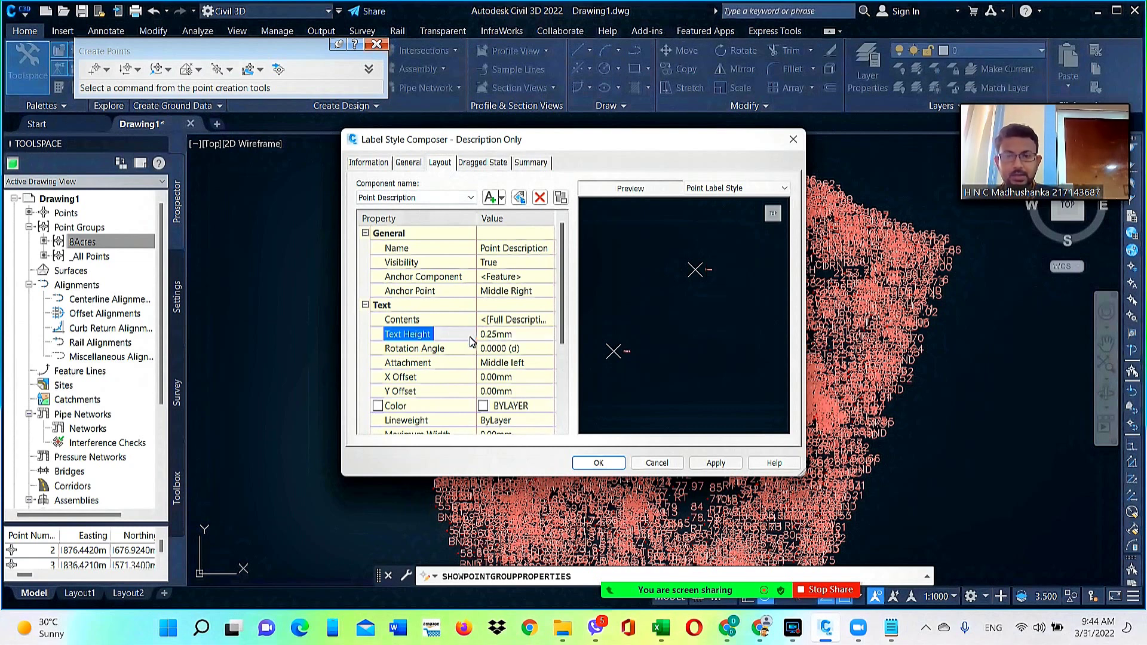
pyautogui.click(513, 339)
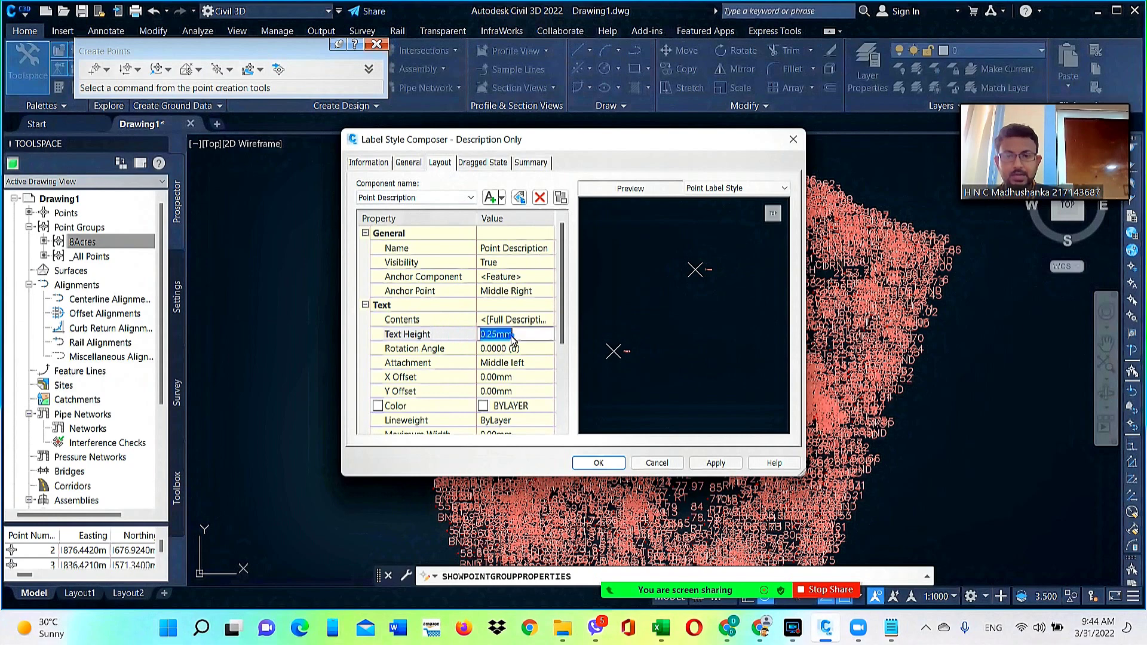
pyautogui.click(713, 464)
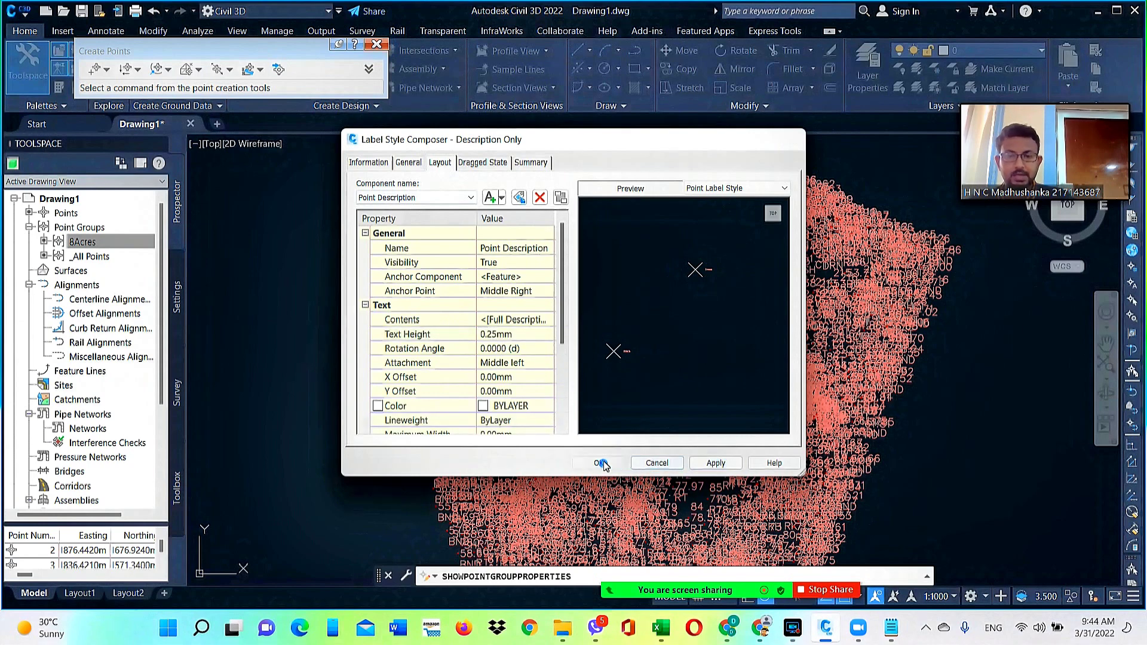
pyautogui.click(598, 463)
# - Apply the new styles to the 8Acres point group, check the points behind the dialog and close its properties
pyautogui.click(716, 469)
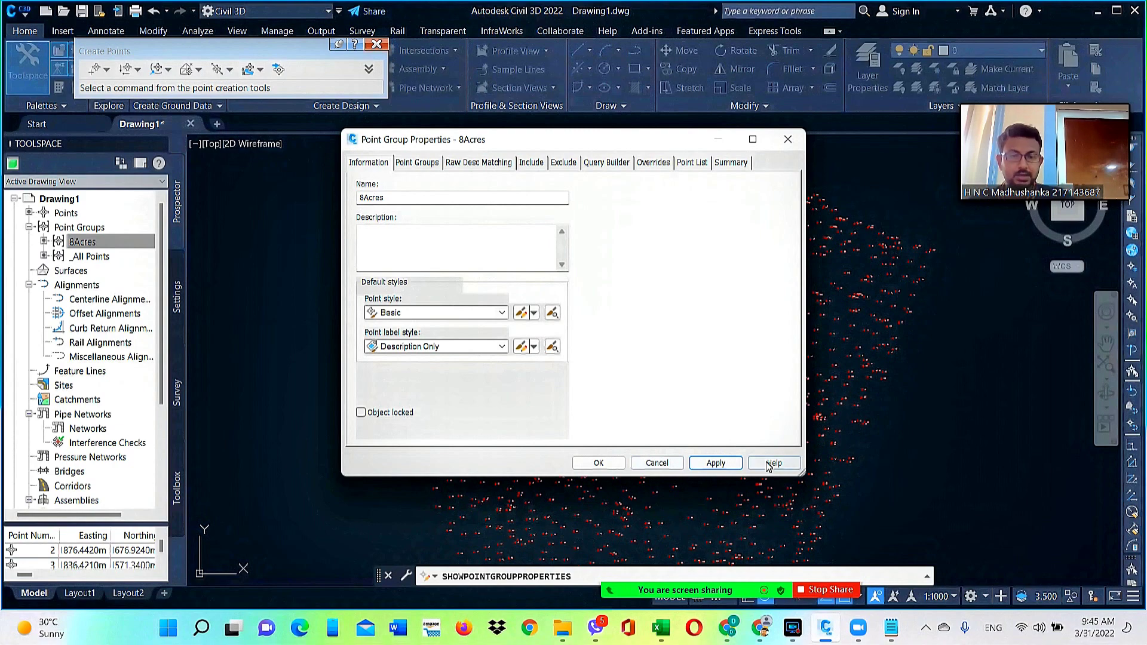
pyautogui.moveTo(659, 141)
pyautogui.mouseDown()
pyautogui.moveTo(539, 209)
pyautogui.moveTo(340, 161)
pyautogui.moveTo(338, 139)
pyautogui.mouseUp()
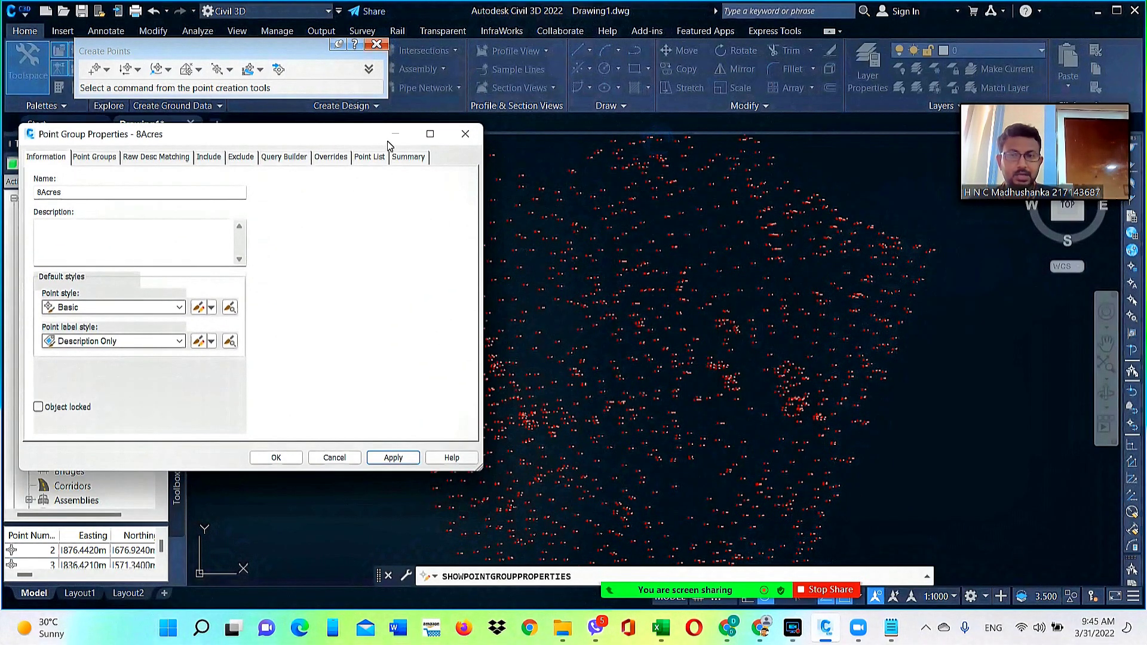
pyautogui.click(275, 458)
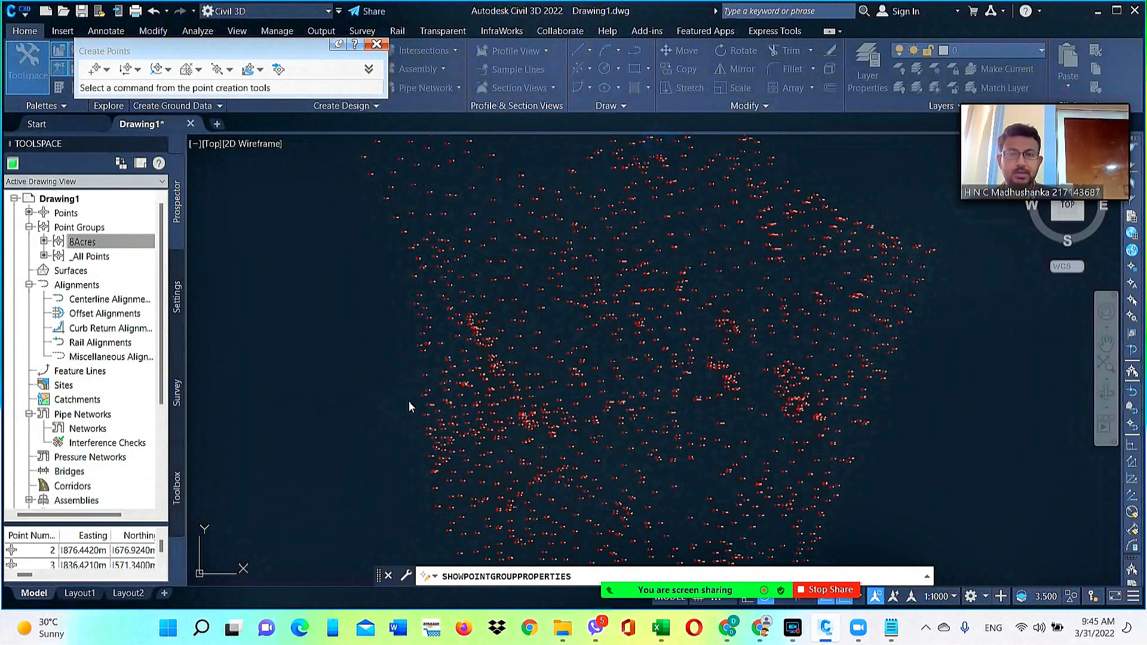
# - Examine the restyled 8Acres points up close and across the whole site to check the plus markers and description labels
pyautogui.scroll(-2, 490, 313)
pyautogui.scroll(-2, 493, 316)
pyautogui.scroll(6, 522, 345)
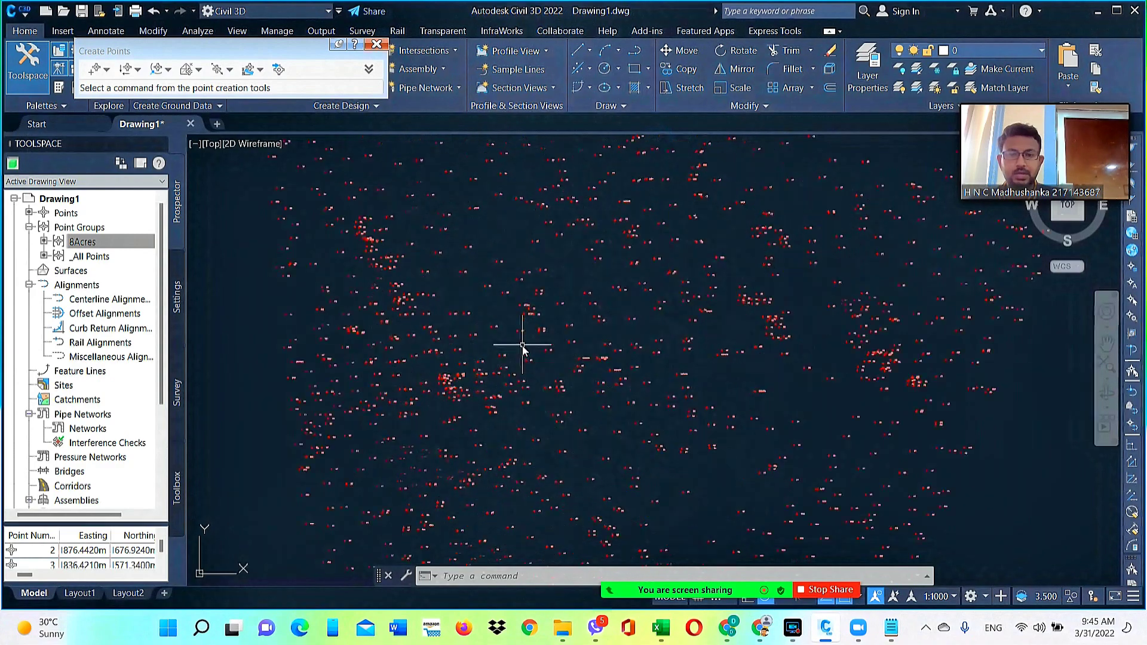
pyautogui.scroll(-6, 522, 347)
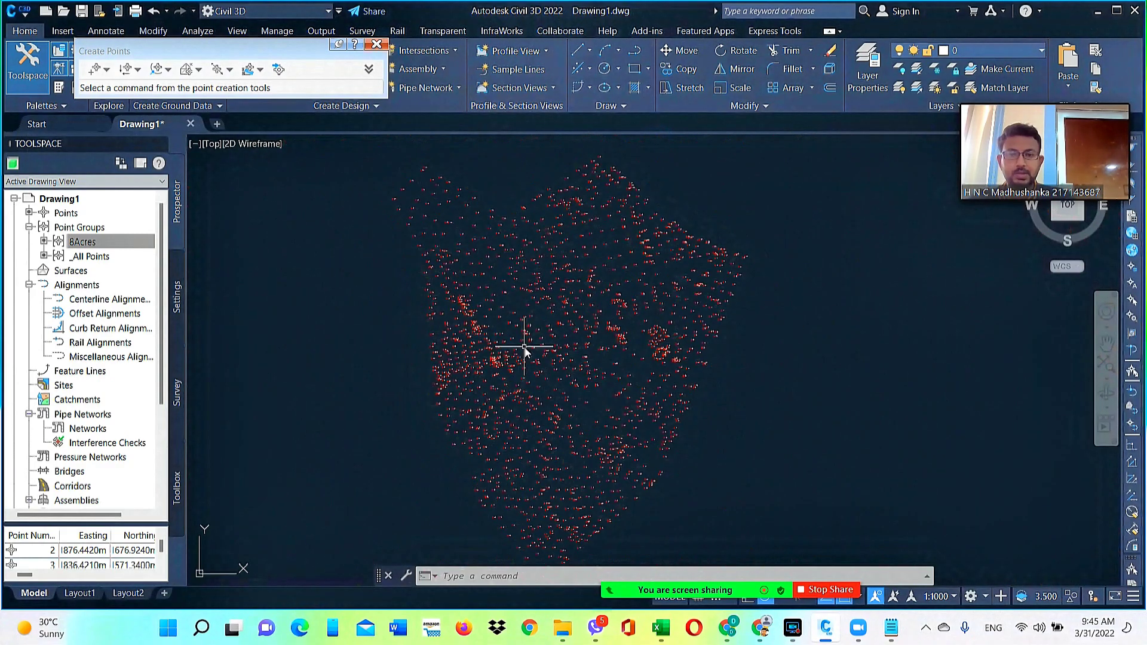
pyautogui.scroll(6, 497, 352)
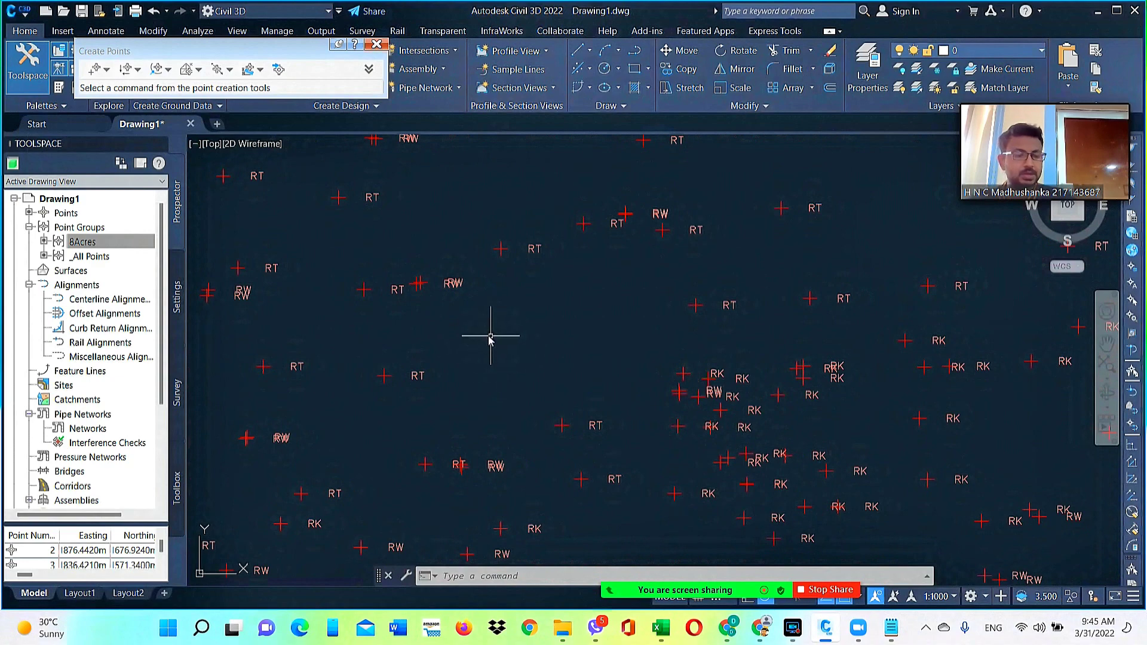
pyautogui.scroll(-4, 487, 335)
pyautogui.scroll(-5, 487, 335)
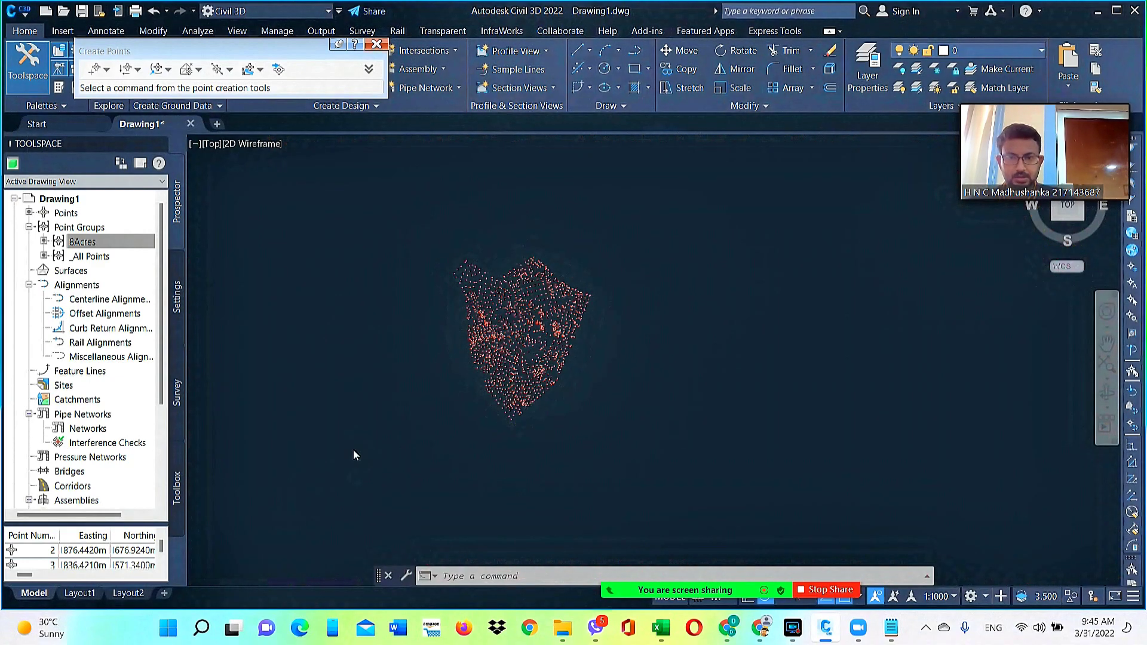
pyautogui.scroll(5, 516, 267)
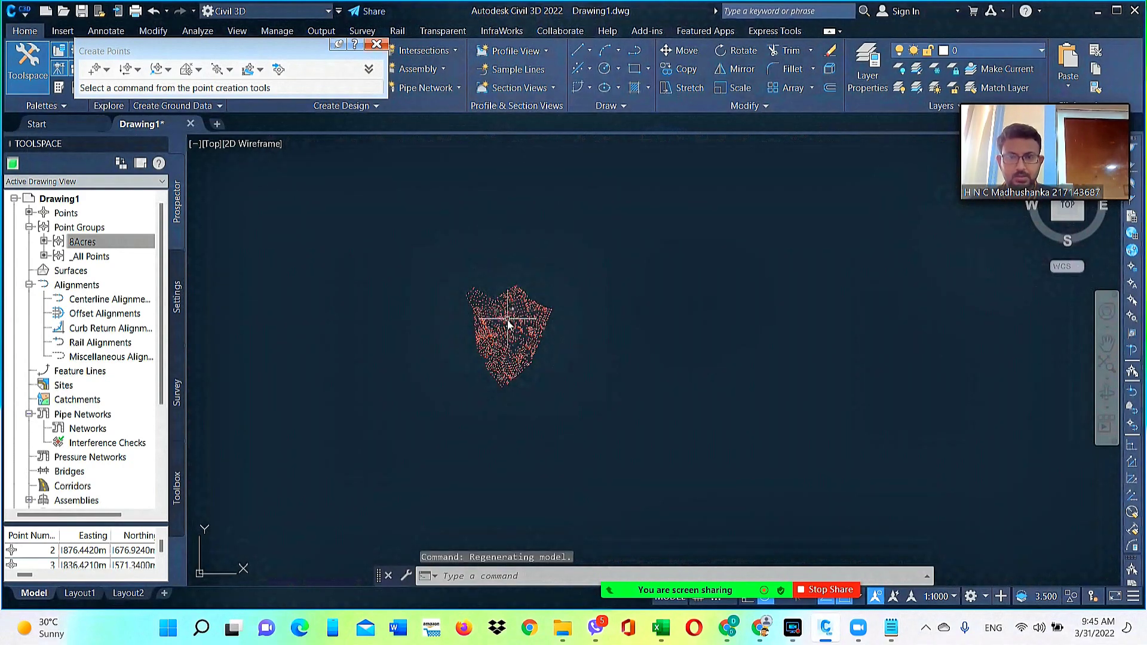
pyautogui.scroll(3, 508, 382)
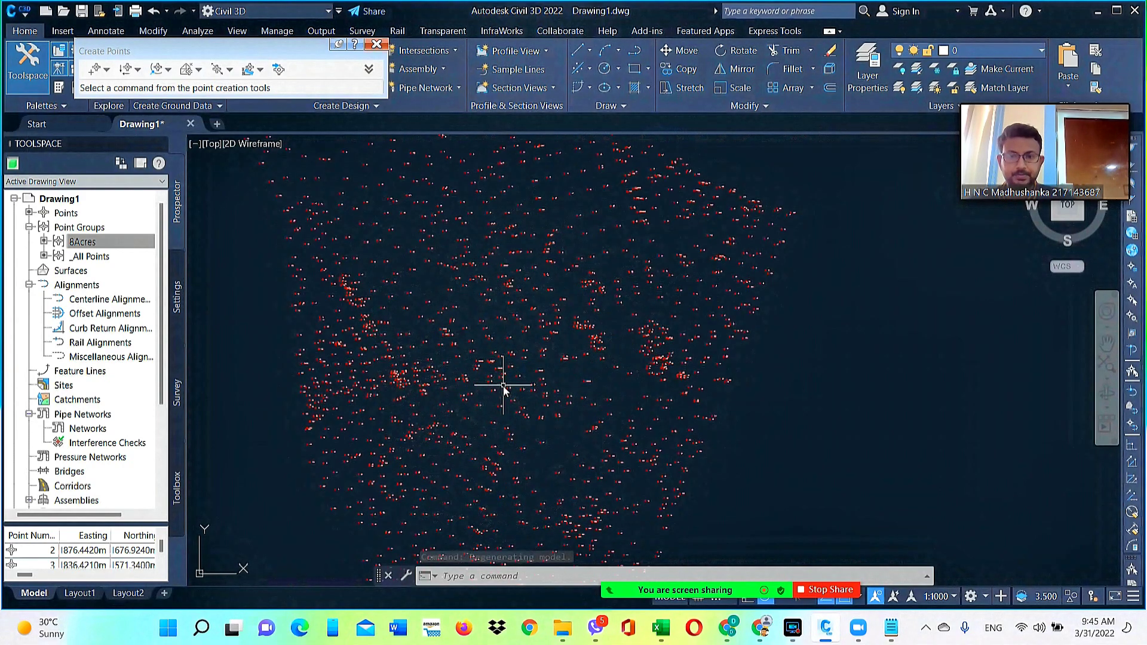
pyautogui.scroll(3, 466, 287)
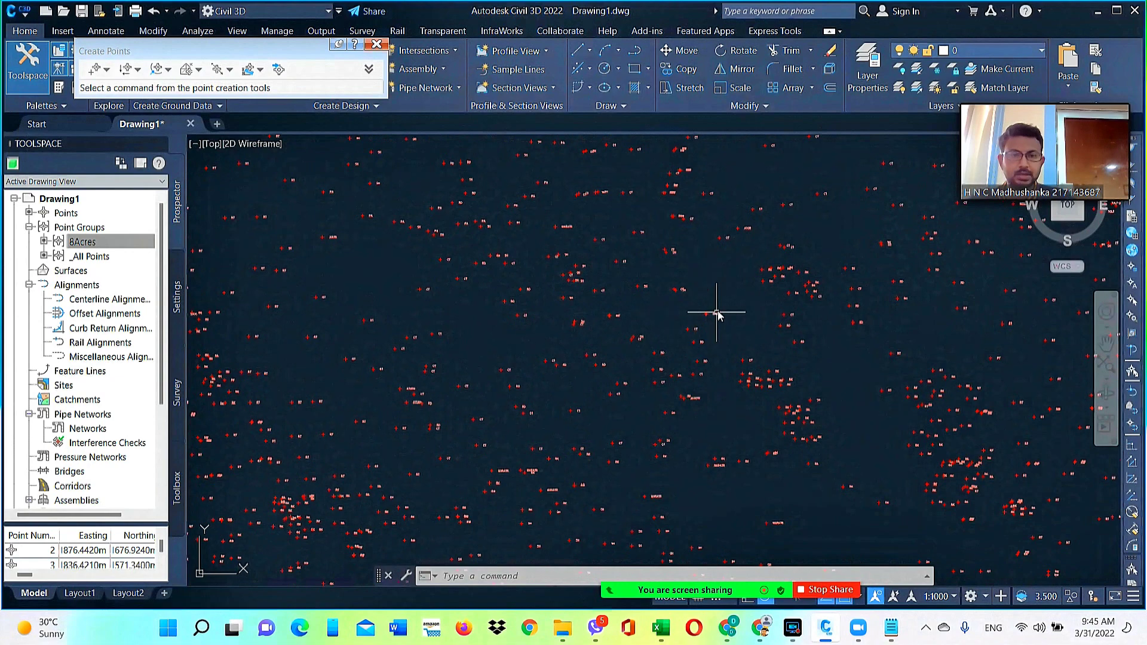
pyautogui.scroll(6, 615, 275)
pyautogui.scroll(-2, 525, 257)
pyautogui.scroll(-10, 527, 255)
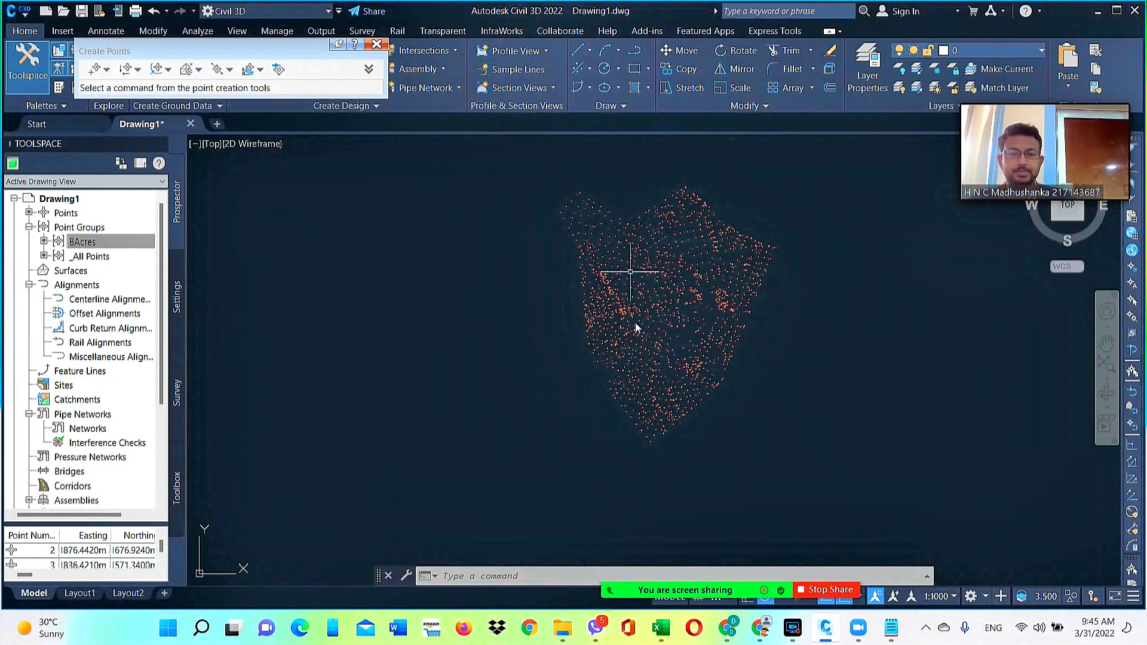
# - Fit the full extent of the 8Acres points in view and close the Create Points tools
pyautogui.scroll(2, 791, 243)
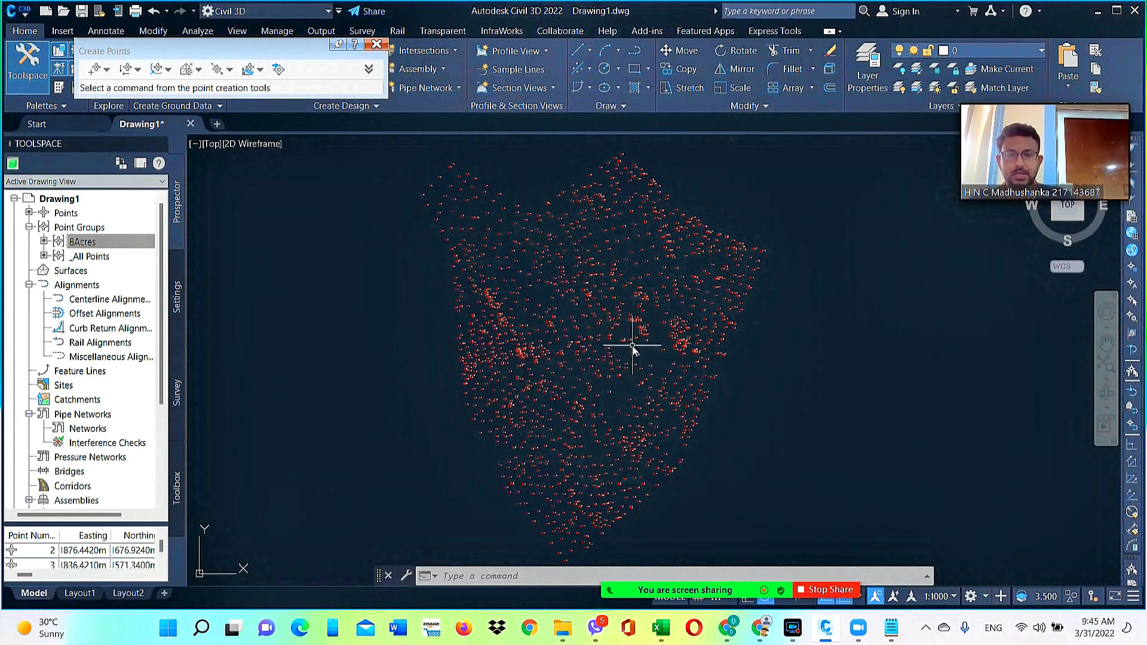
pyautogui.click(377, 45)
pyautogui.click(702, 385)
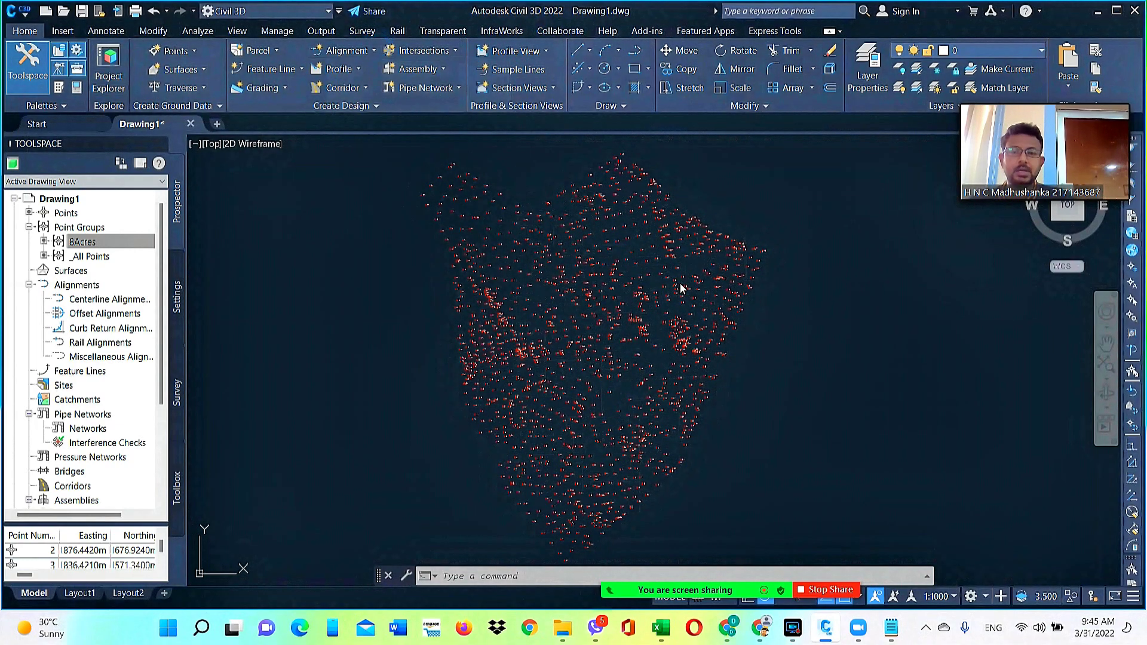